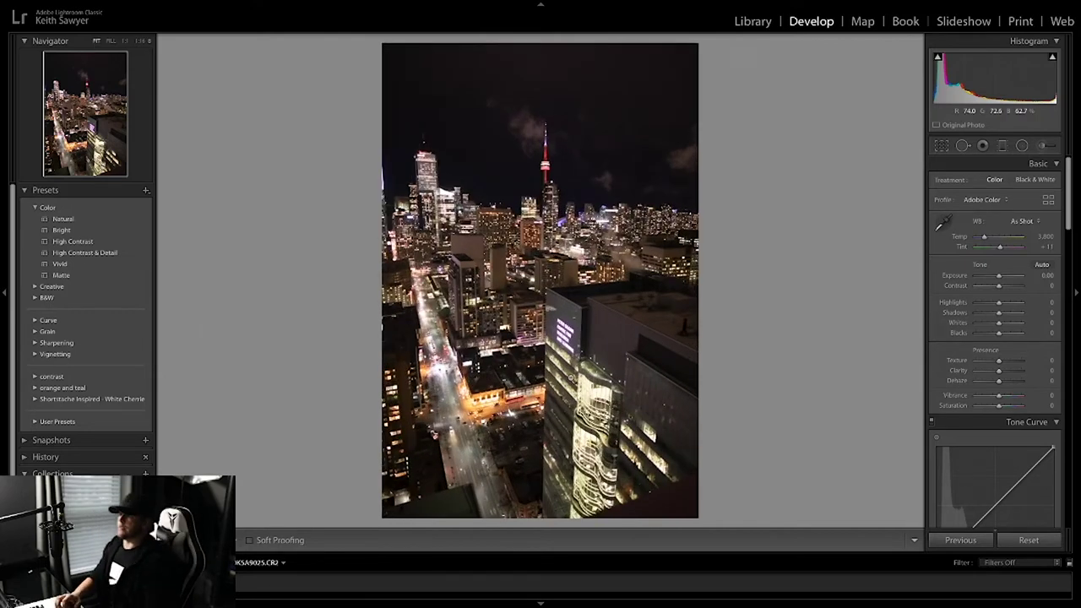
Cool the night skyline photo by setting the white balance temperature to 2,950
click(486, 254)
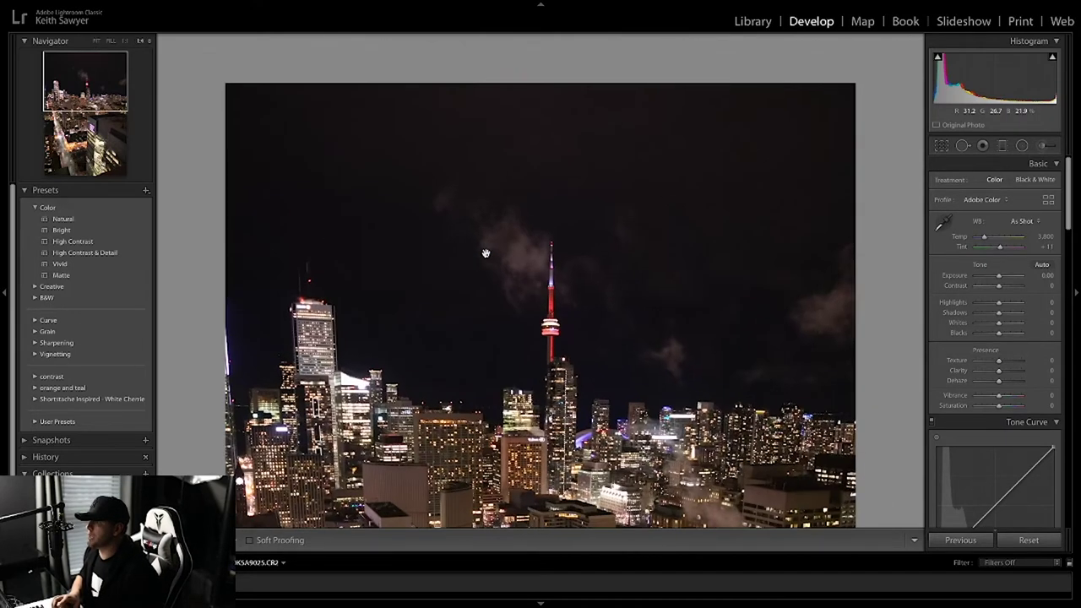
key(ctrl+minus)
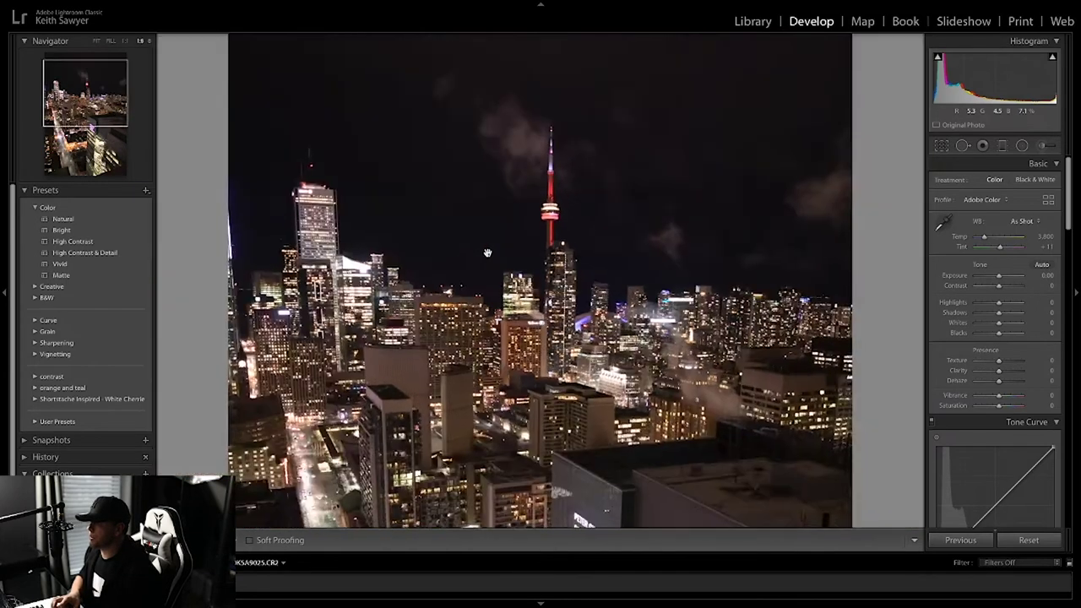
click(487, 254)
click(487, 253)
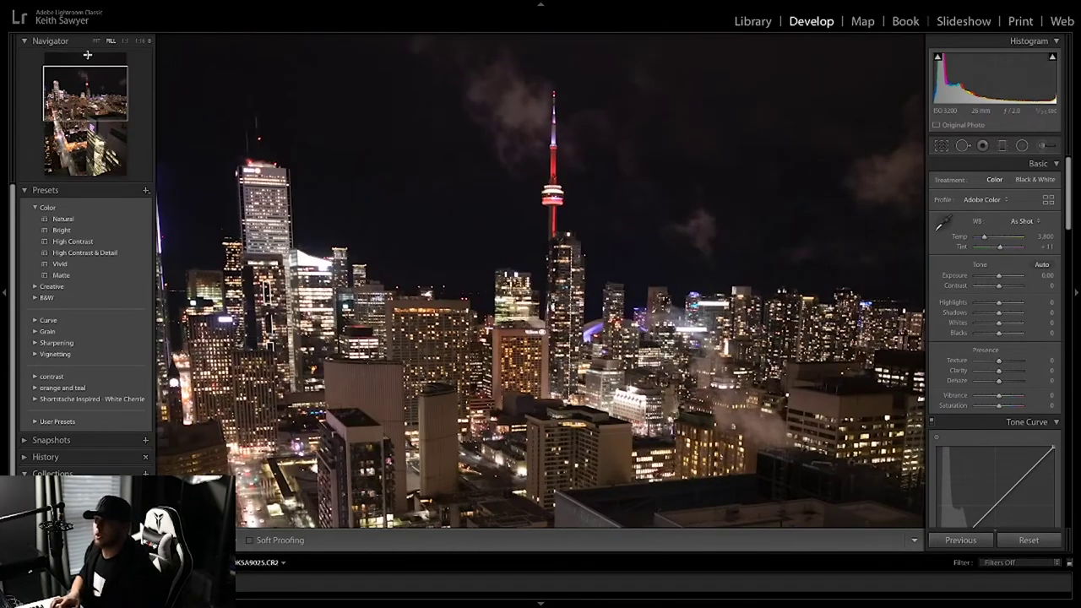
click(490, 337)
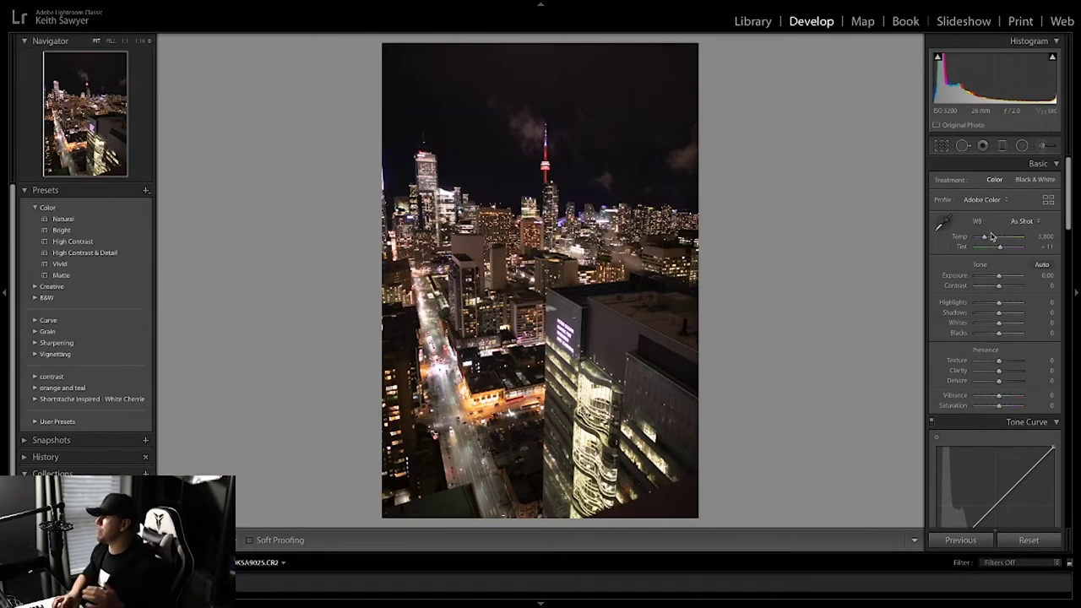
key(Up)
key(Up)
key(Up)
key(Up)
key(Up)
key(Up)
key(Up)
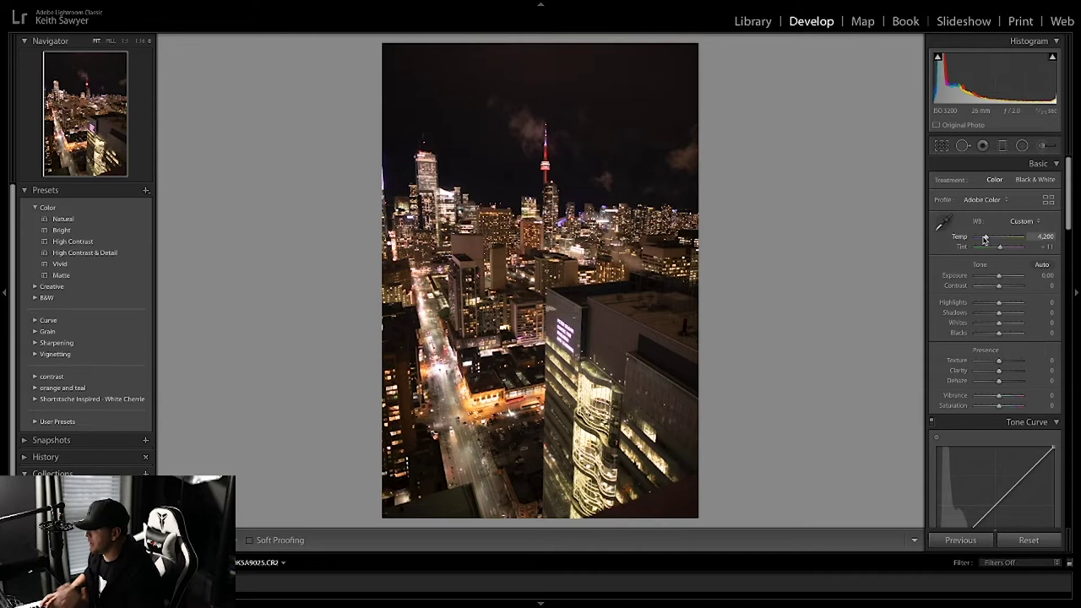
drag(985, 239, 982, 239)
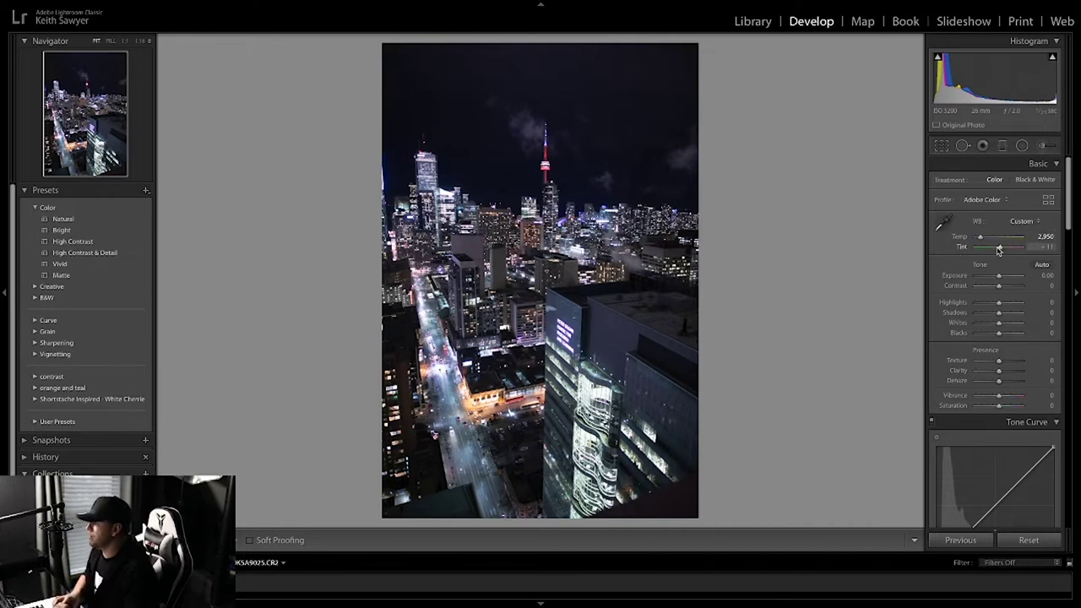
Shift the white balance tint towards green, setting it to -26
drag(998, 249, 997, 250)
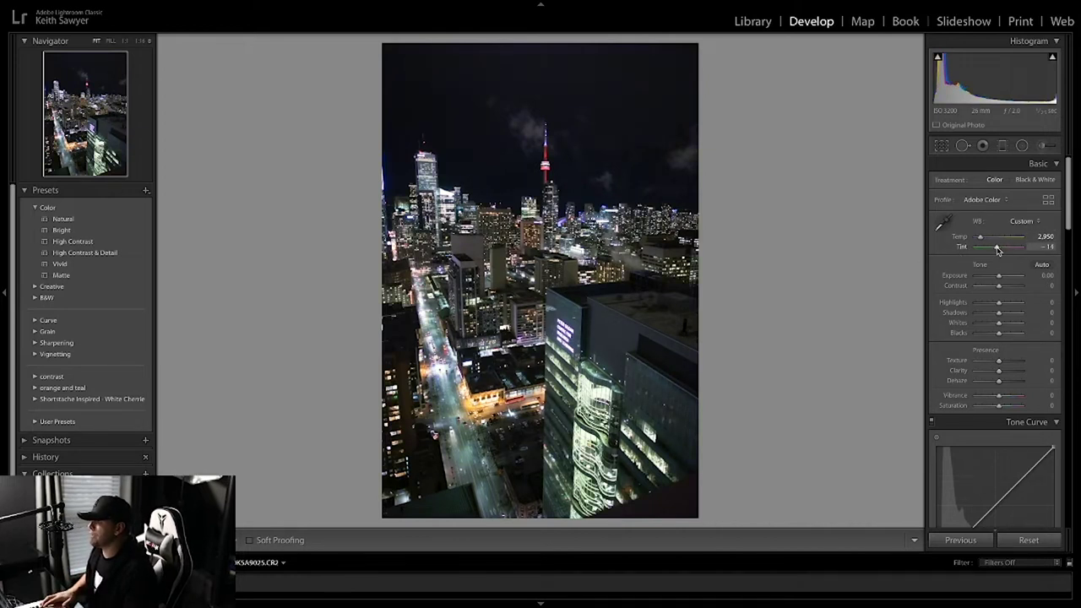
drag(997, 250, 996, 250)
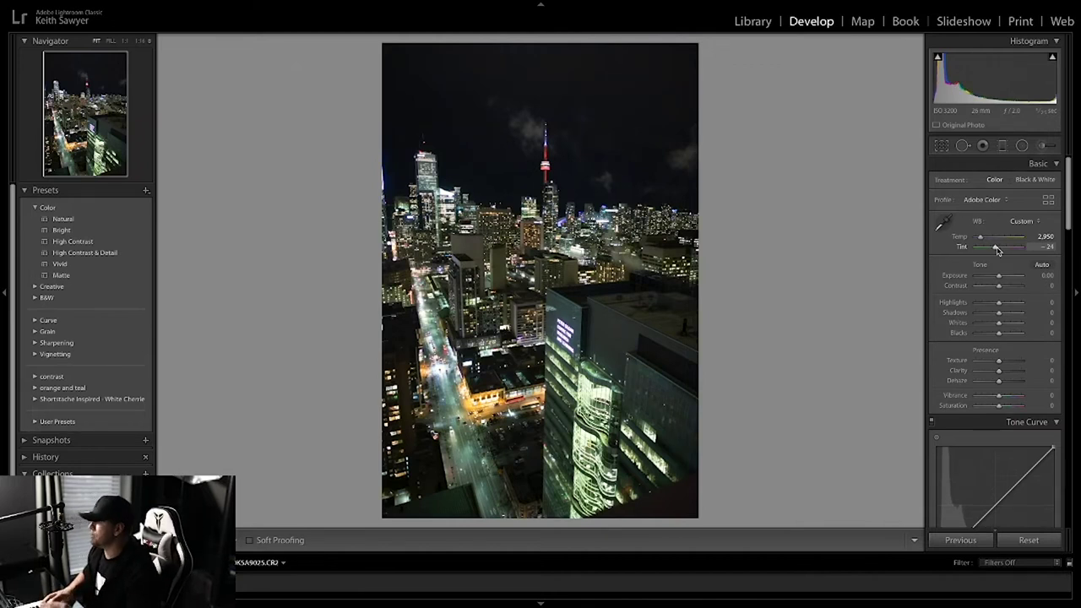
click(1045, 247)
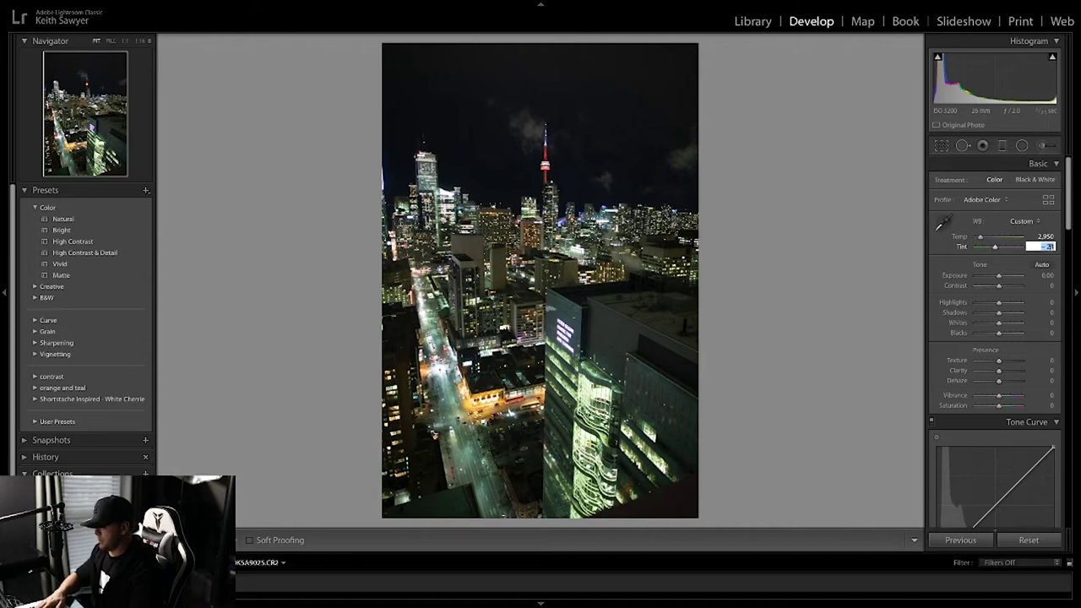
key(Return)
Brighten the photo with an exposure of +0.70 and raise the contrast to +54
scroll(1015, 339, down, 1)
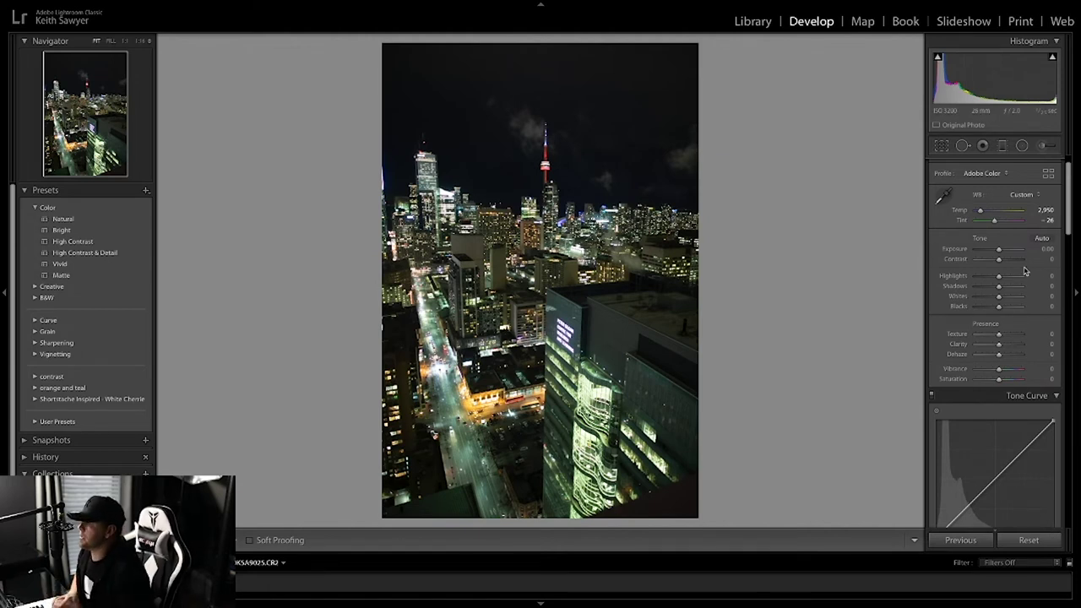
click(1047, 249)
text(0)
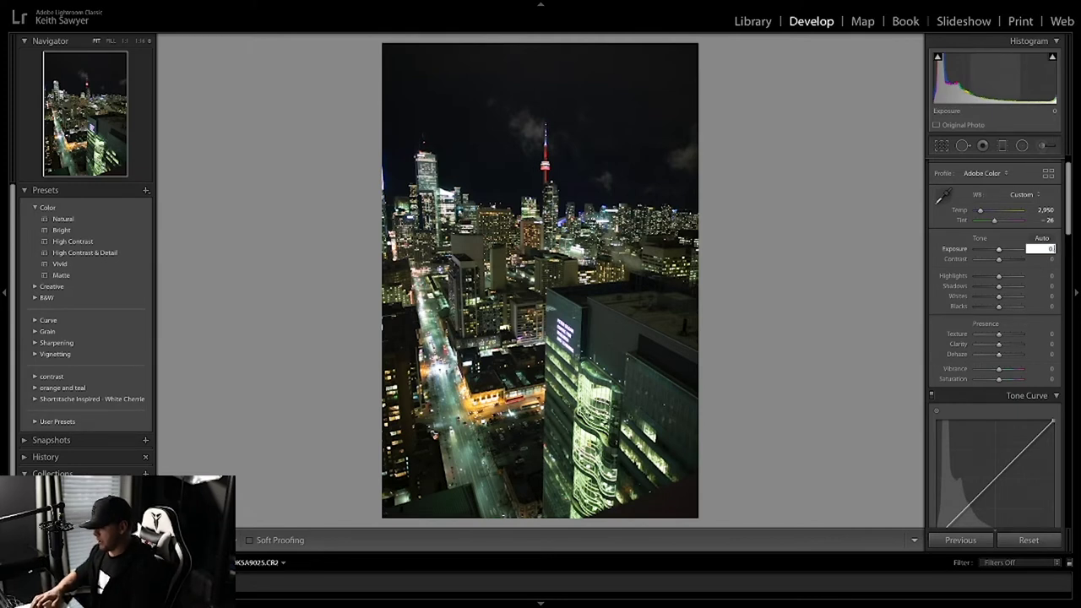
text(.72)
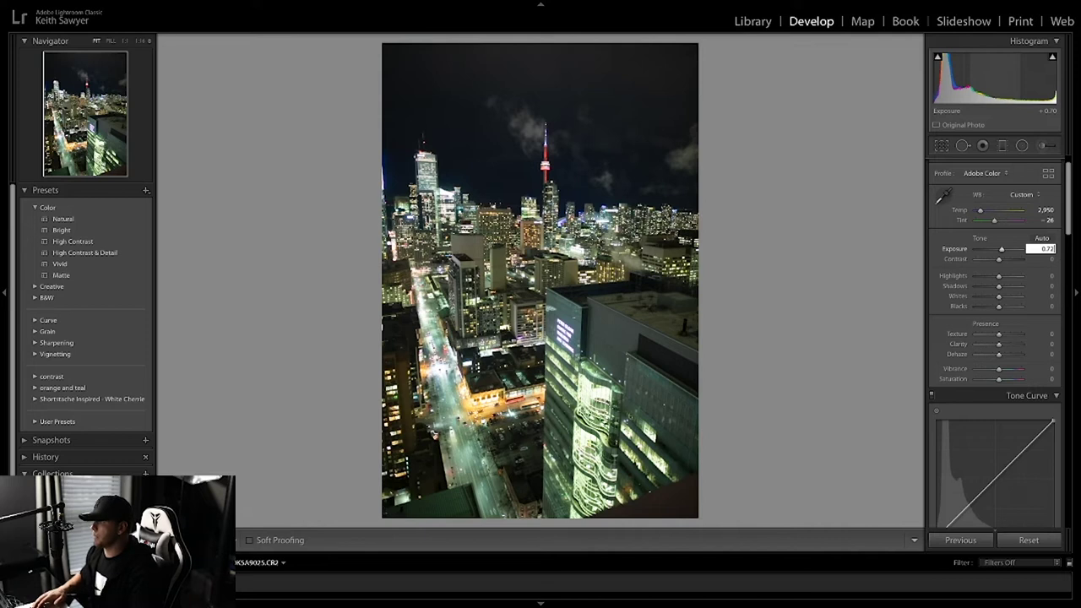
key(Return)
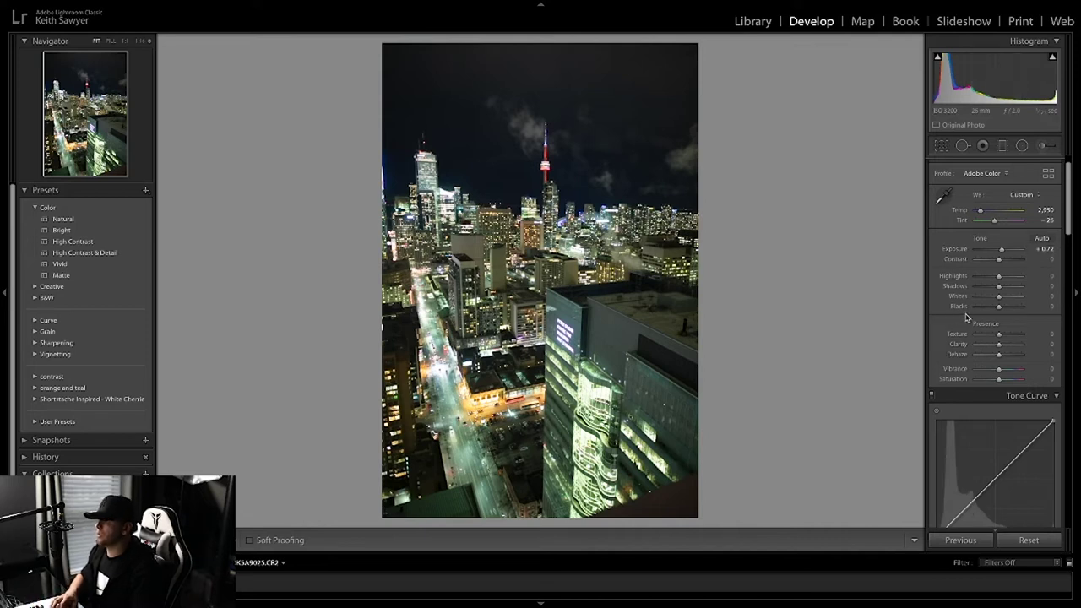
click(1045, 249)
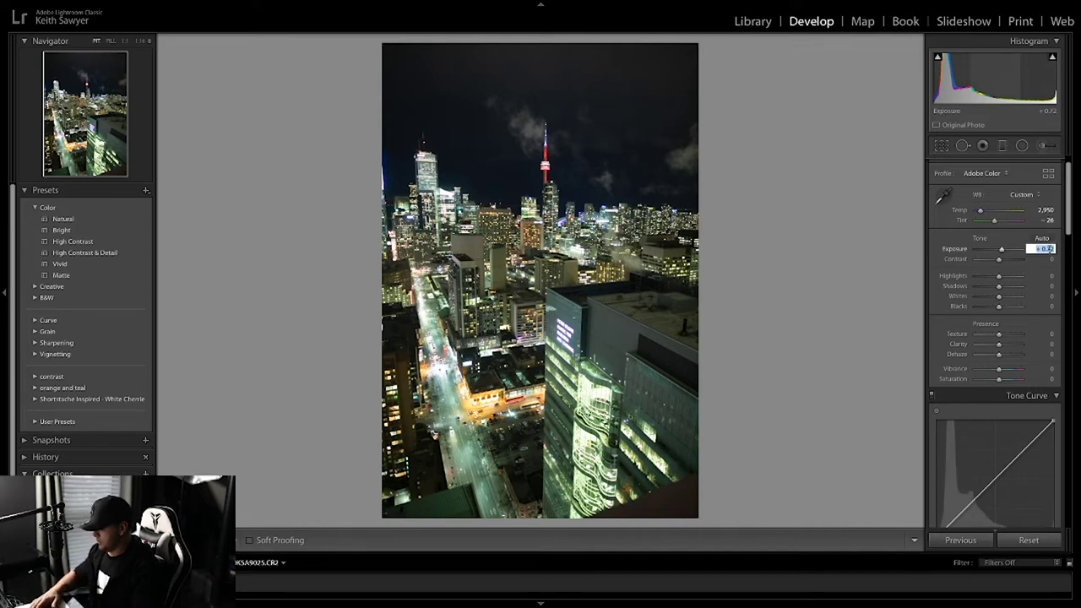
key(BackSpace)
text(0.70)
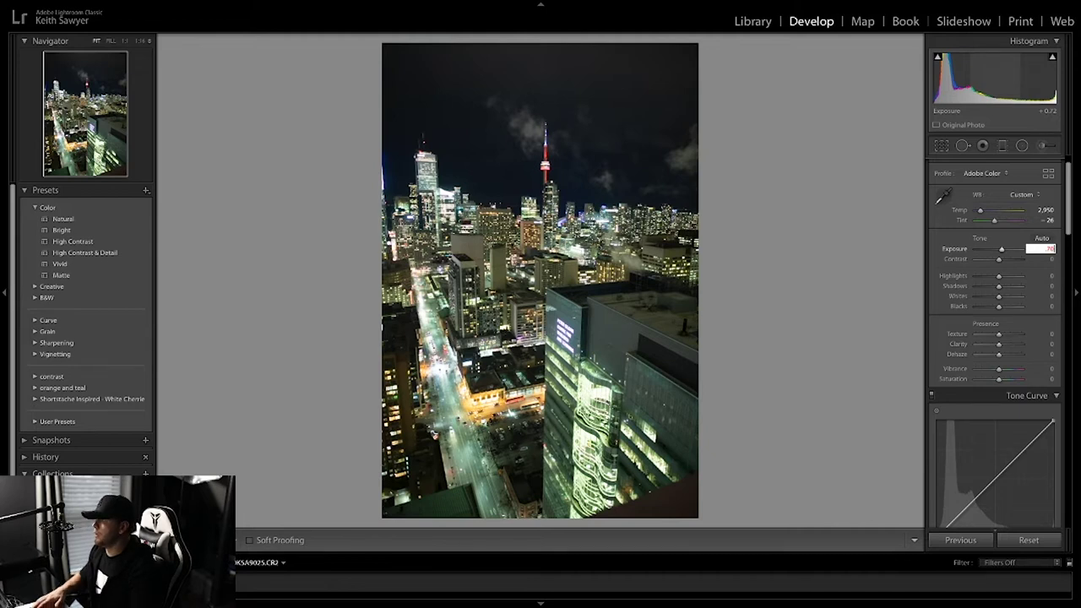
key(Return)
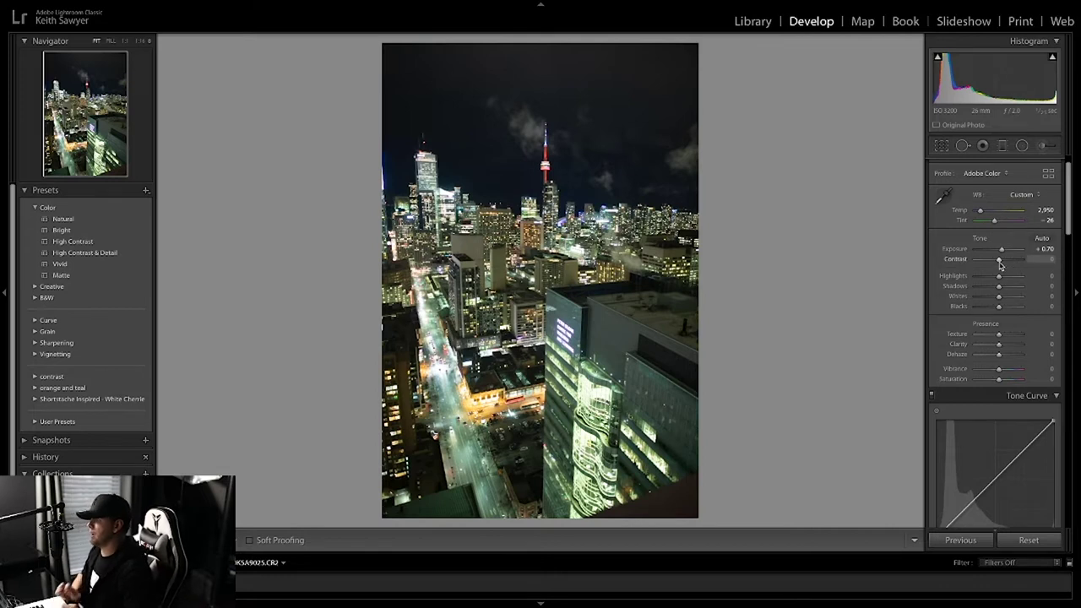
drag(998, 266, 1011, 264)
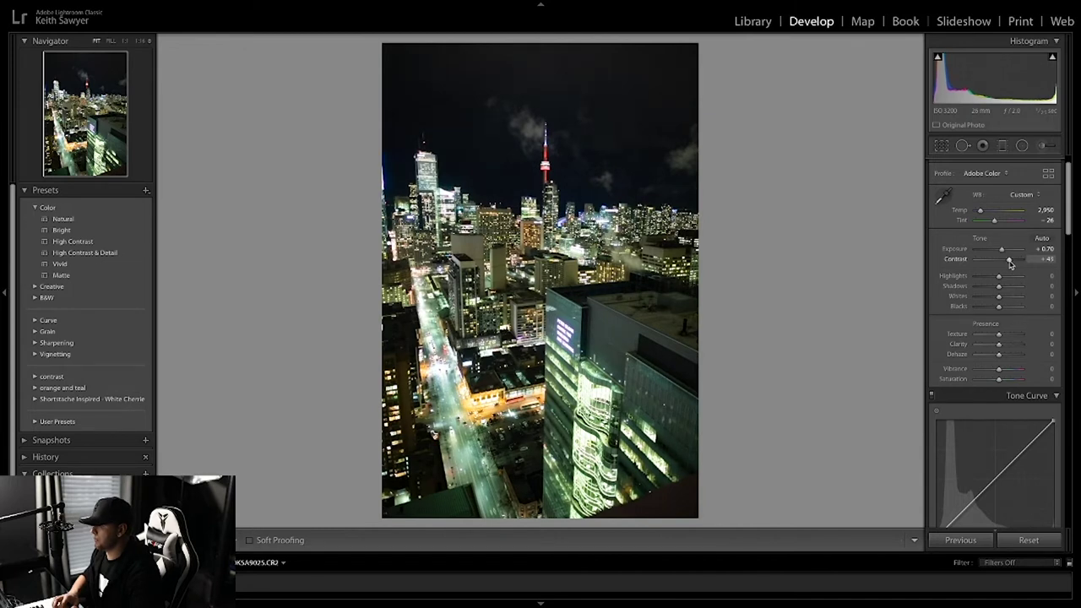
drag(1010, 265, 1011, 265)
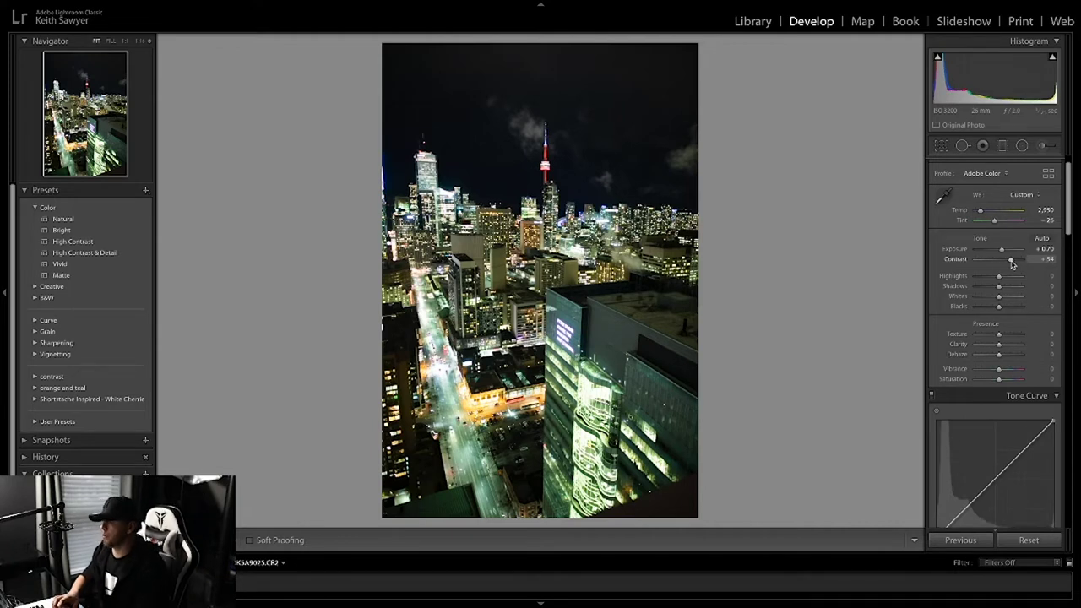
Compare the edited photo with its unedited Before version several times
key(backslash)
key(backslash)
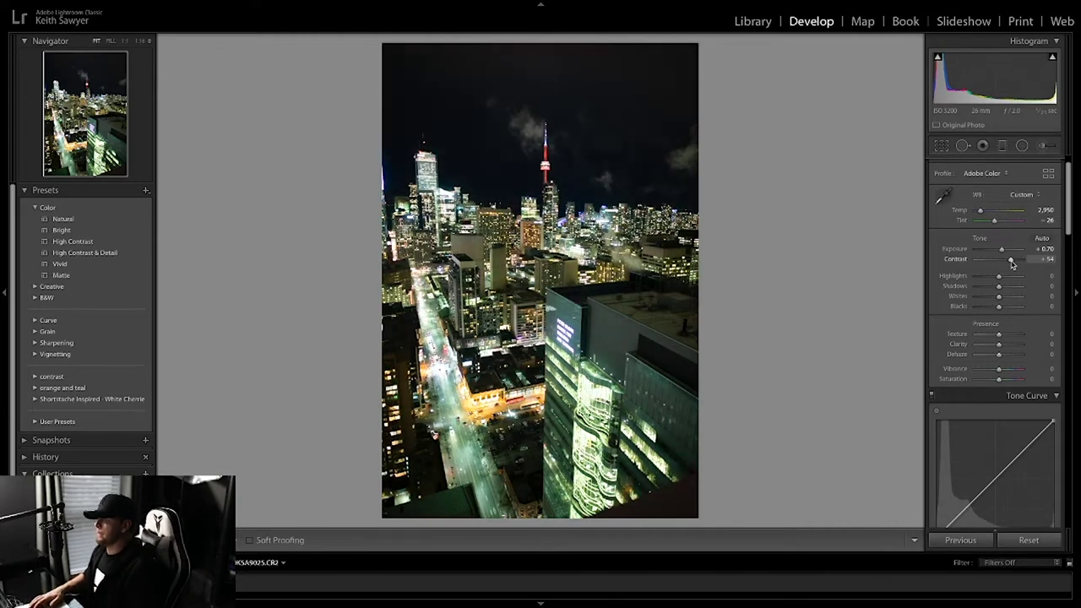
key(backslash)
key(backslash)
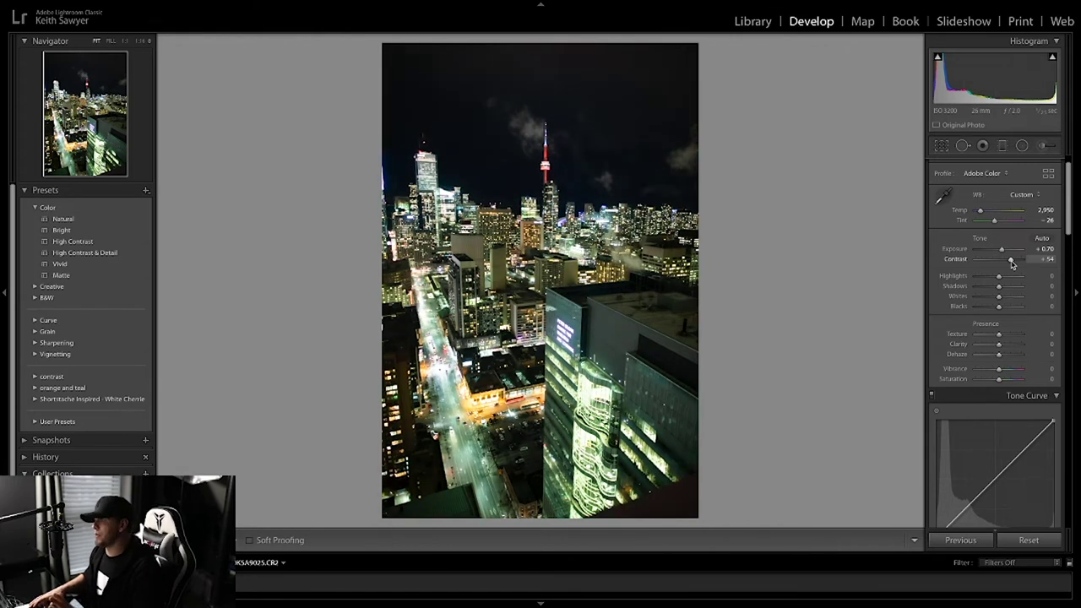
key(backslash)
key(backslash)
key(backslash)
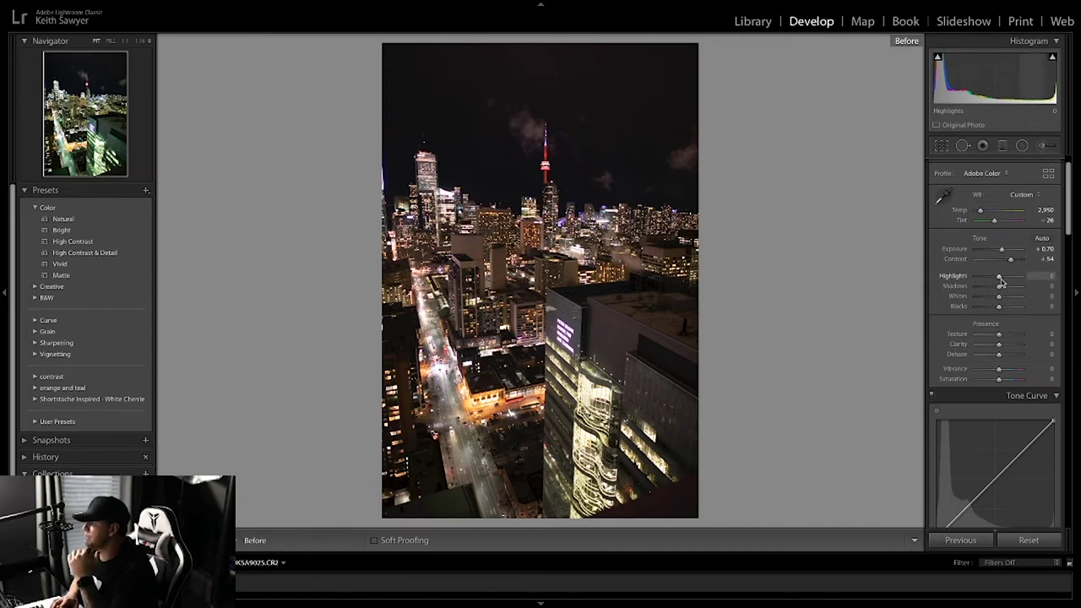
Recover the bright building lights with highlights at -100 and lift the shadows to +100
mouse_move(1000, 279)
mouse_down()
mouse_move(906, 289)
mouse_move(1006, 278)
mouse_up()
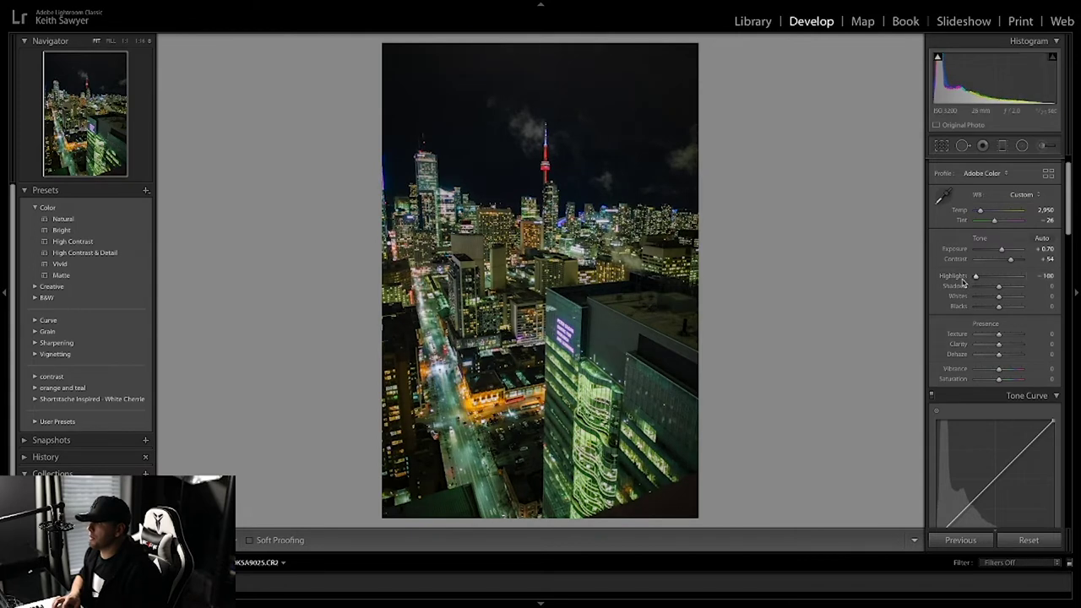
key(z)
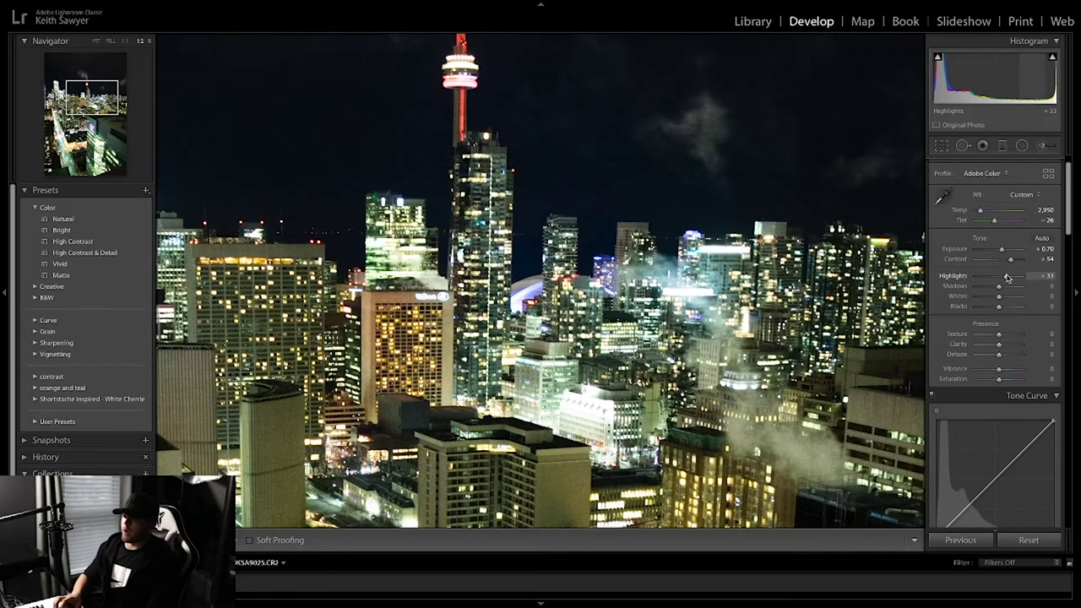
drag(1007, 278, 976, 279)
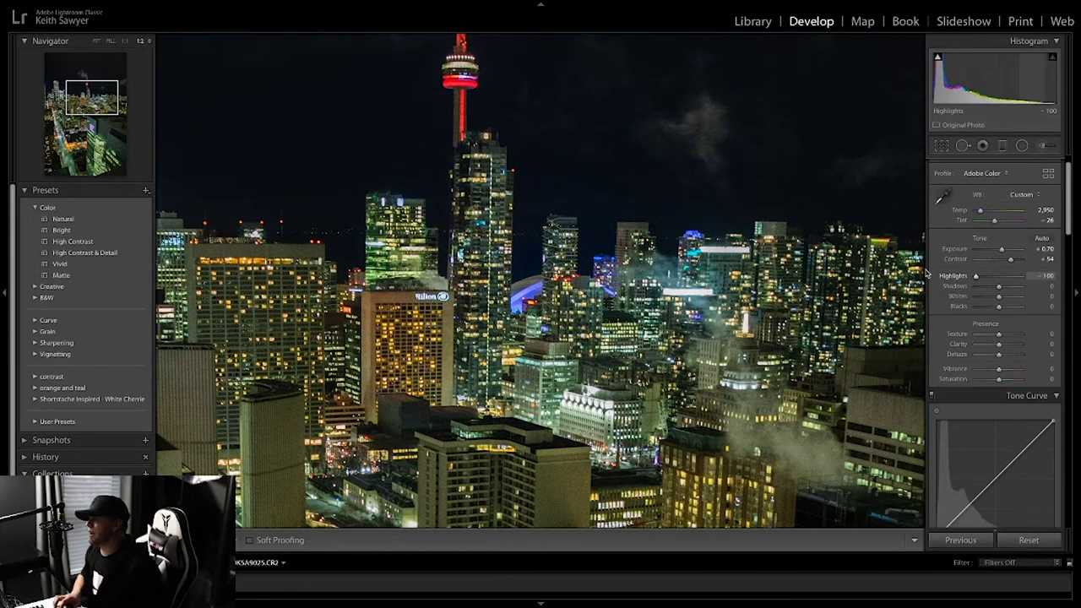
key(z)
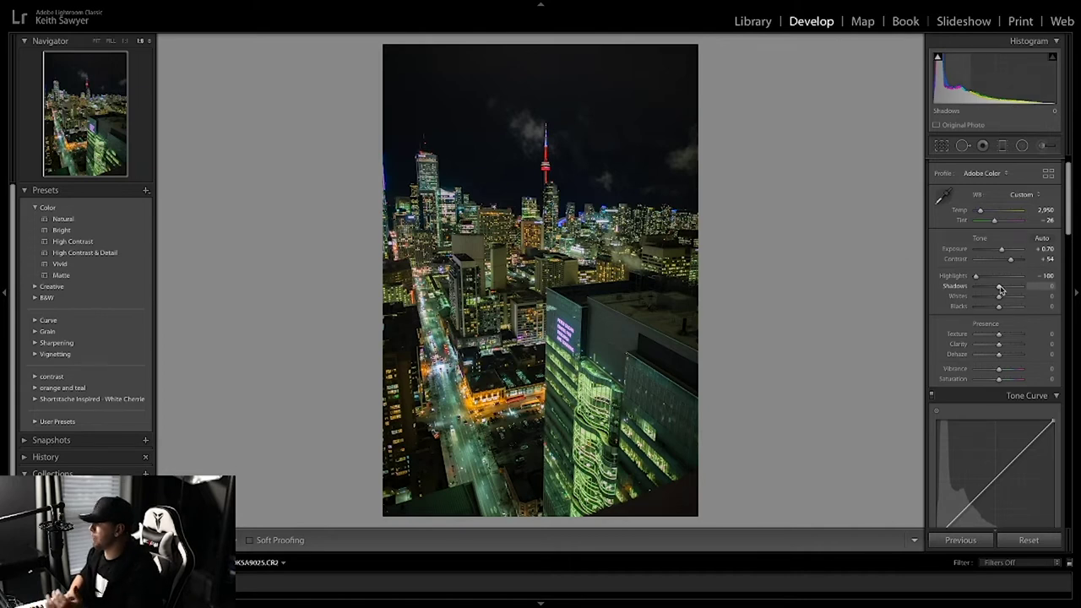
drag(1000, 289, 1021, 287)
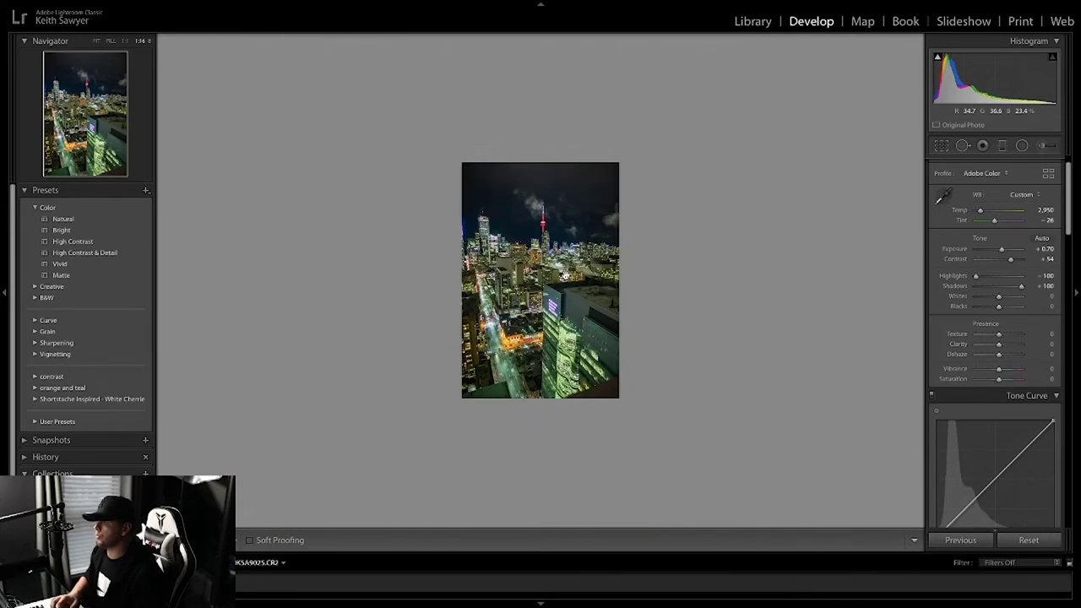
Set the photo's whites to +24 and its blacks to +12
click(566, 276)
drag(602, 305, 627, 573)
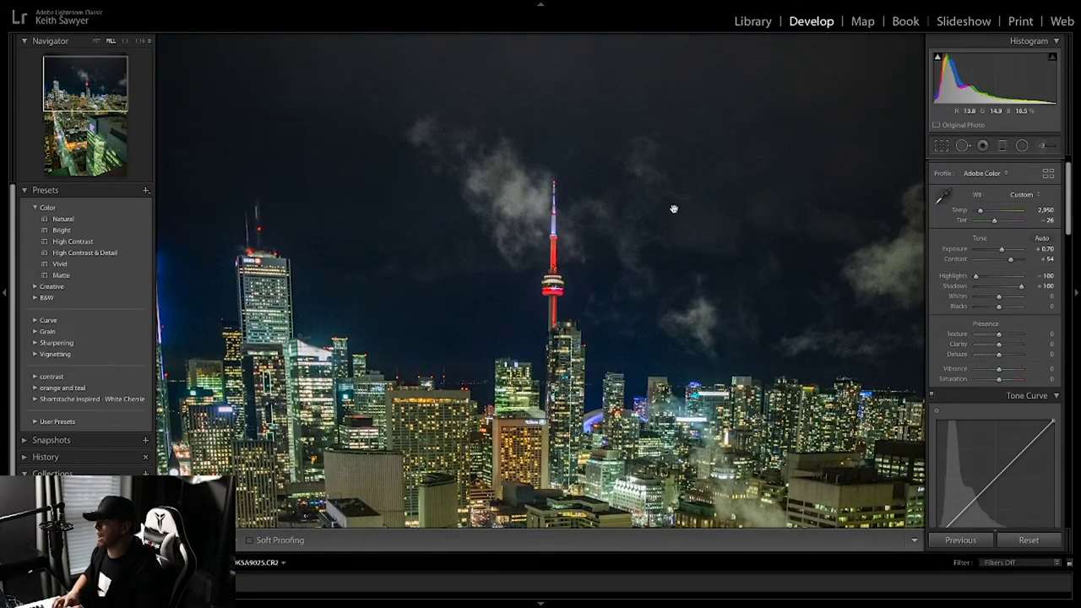
drag(655, 142, 644, 273)
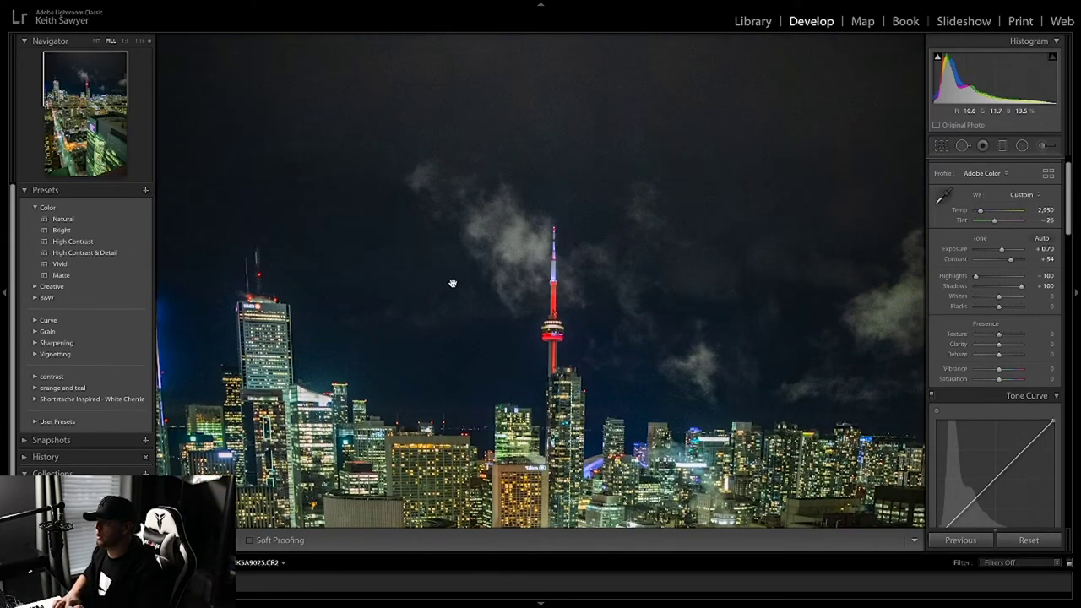
drag(239, 327, 239, 322)
key(z)
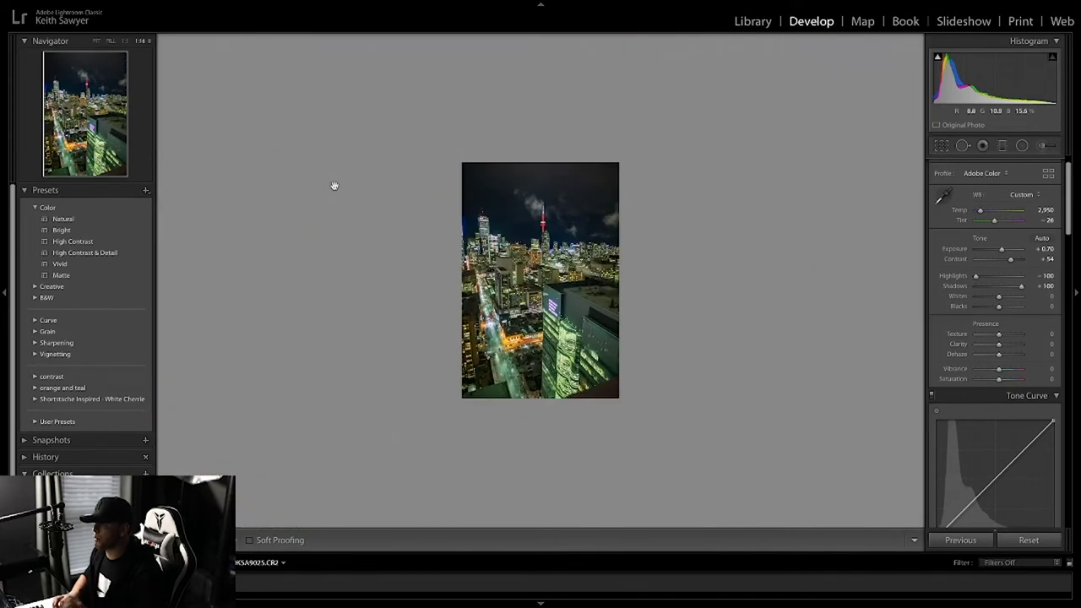
click(555, 270)
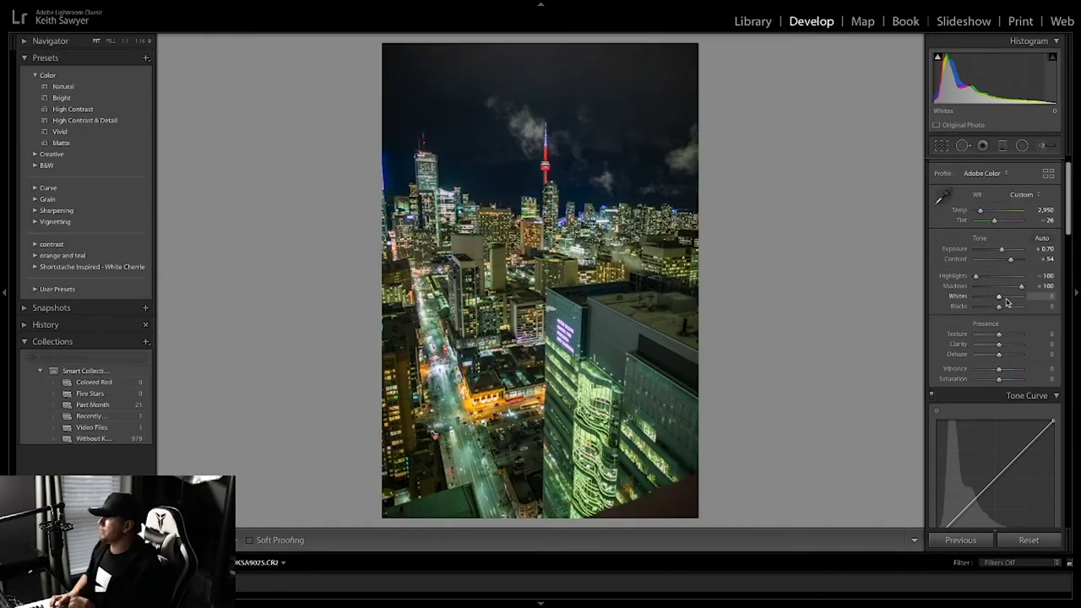
mouse_move(1006, 302)
mouse_down()
mouse_move(1053, 293)
mouse_move(1003, 304)
mouse_up()
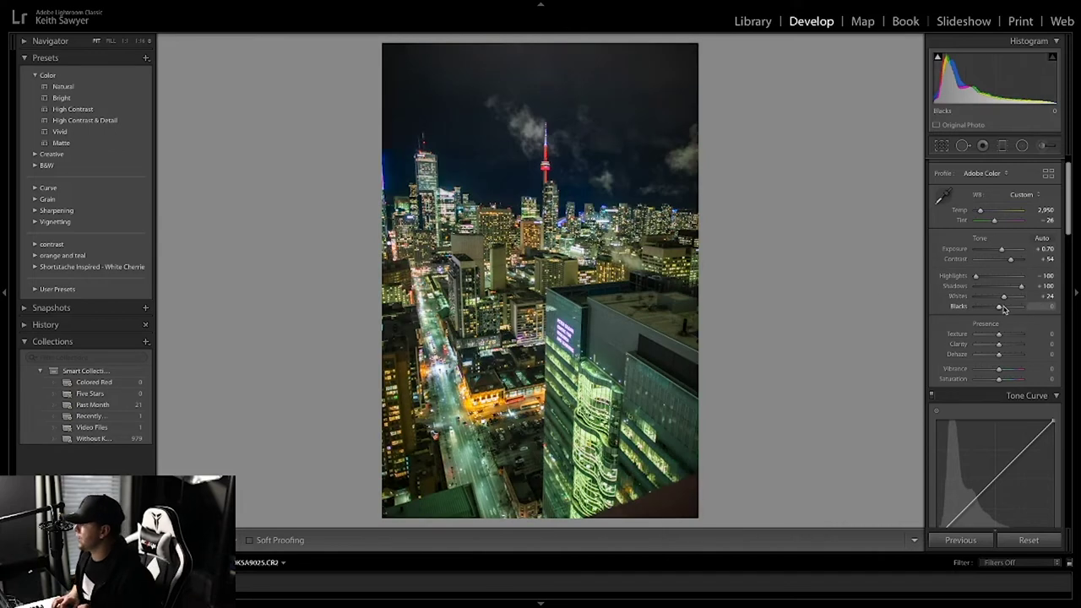
drag(1001, 310, 1074, 278)
Set the clarity to +11 and check the street-level detail up close
scroll(1001, 304, down, 2)
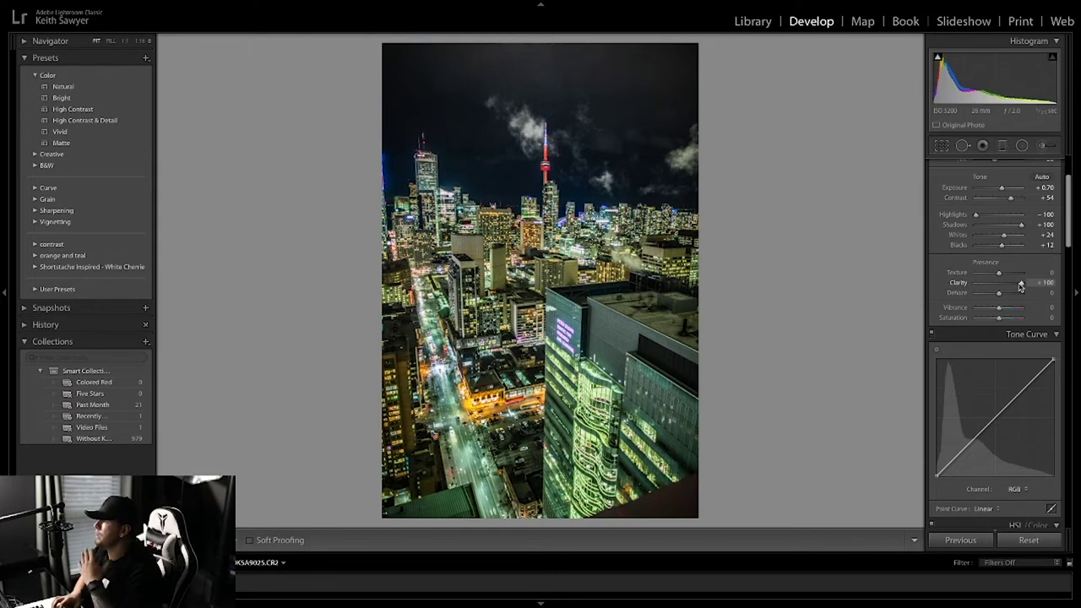
drag(1020, 288, 995, 289)
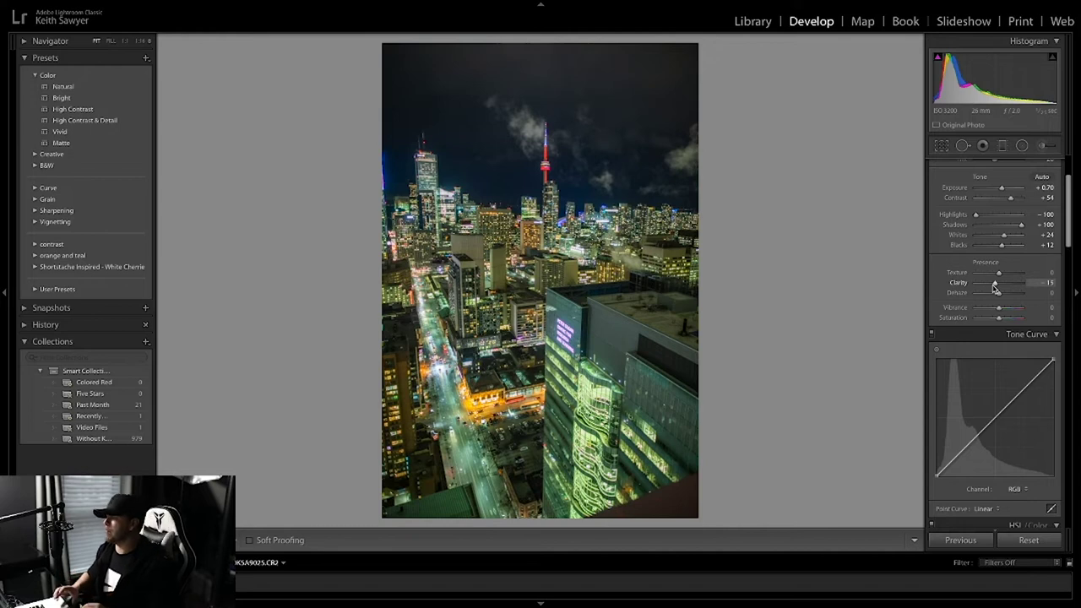
drag(997, 288, 1001, 288)
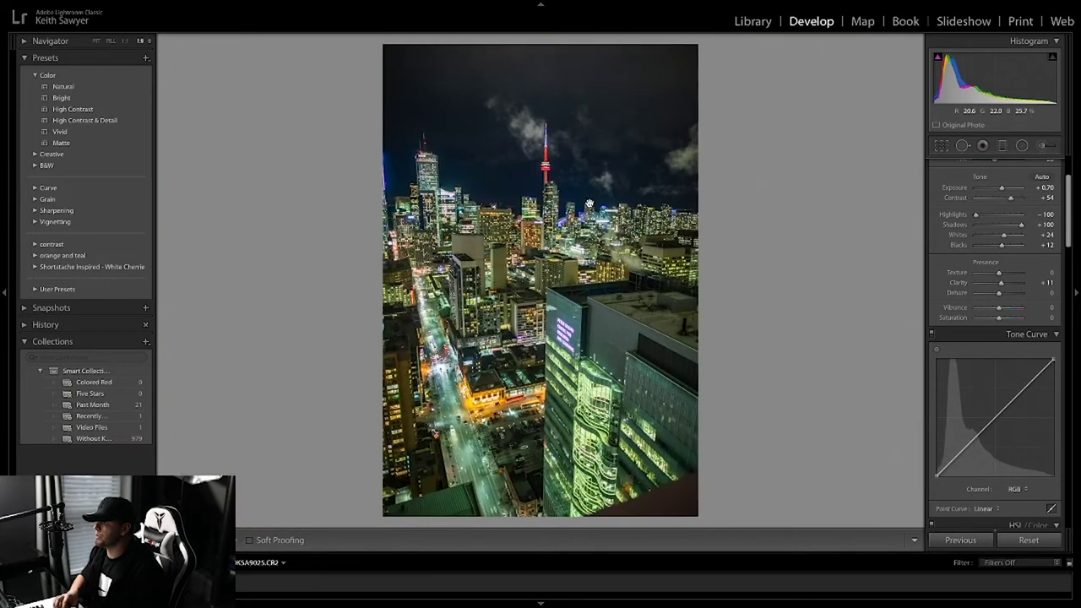
click(589, 203)
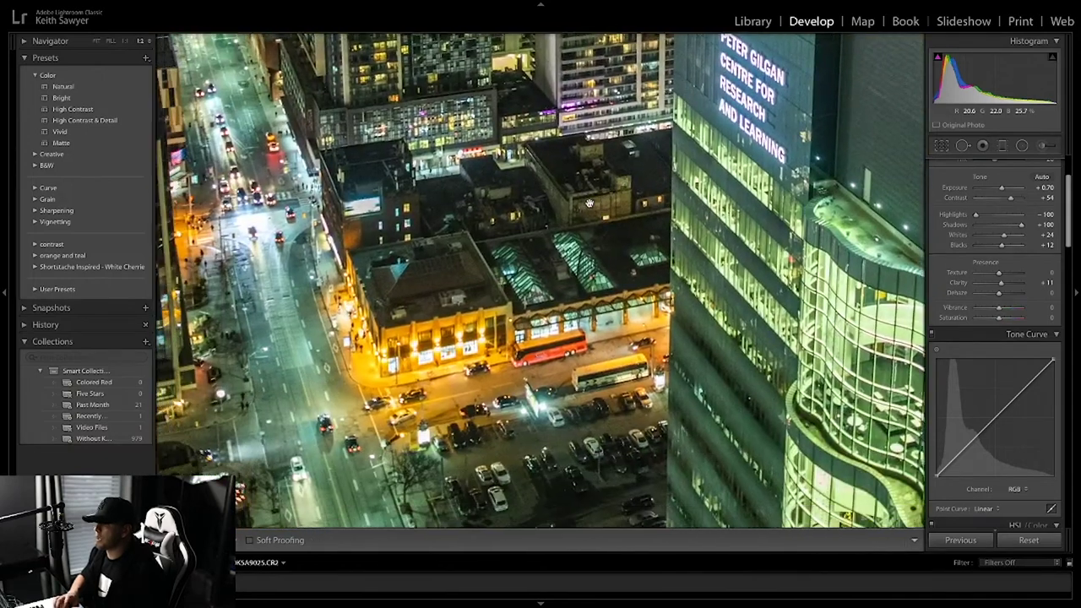
Try the photo's vibrance at -100 and its saturation at +53, and reset both
drag(588, 204, 895, 270)
scroll(969, 283, down, 1)
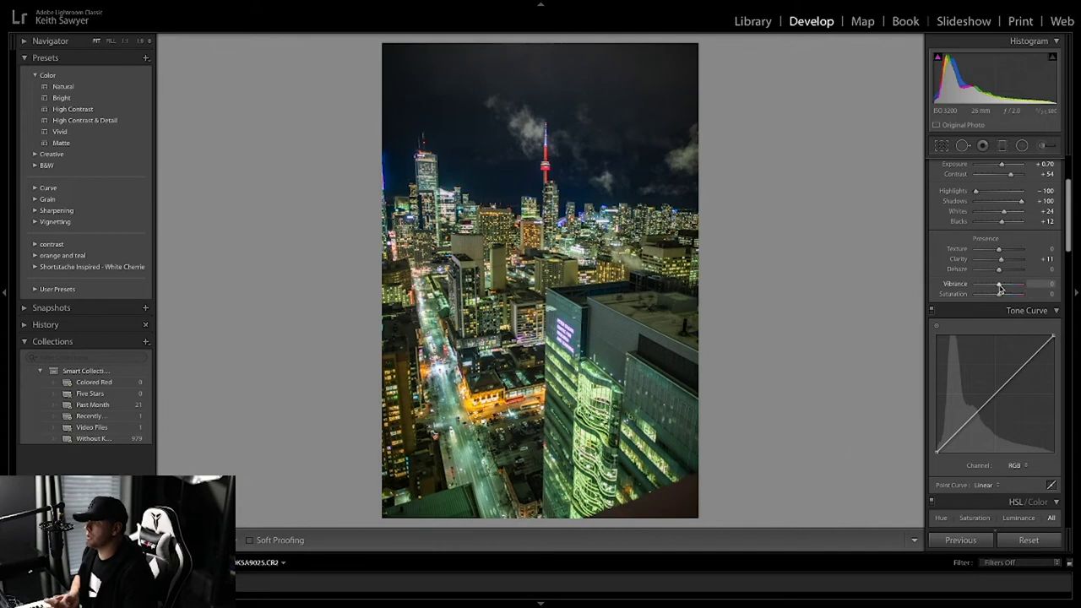
drag(999, 288, 889, 278)
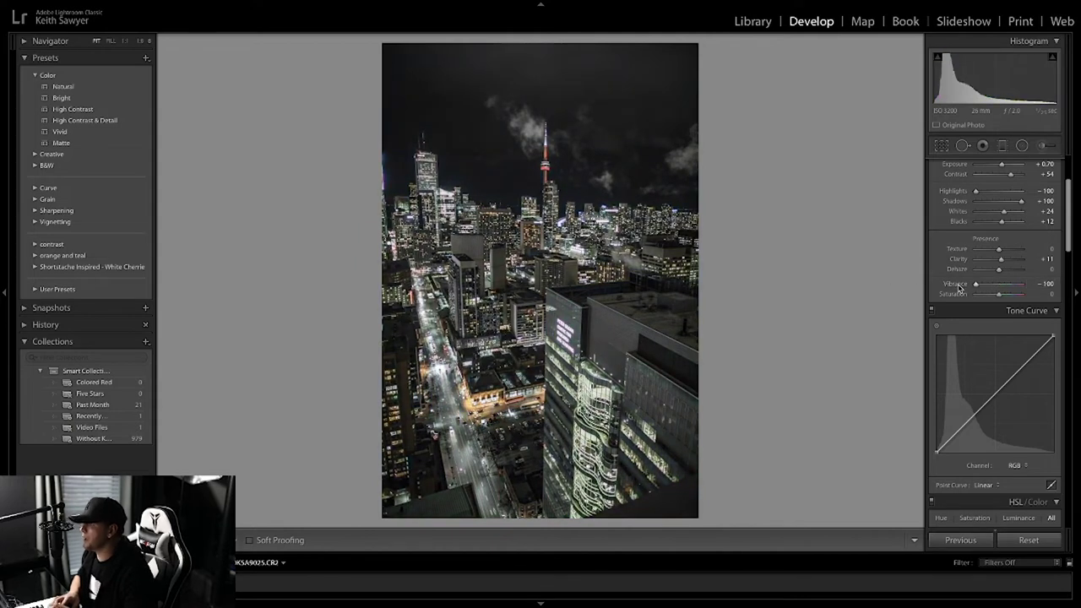
key(ctrl+z)
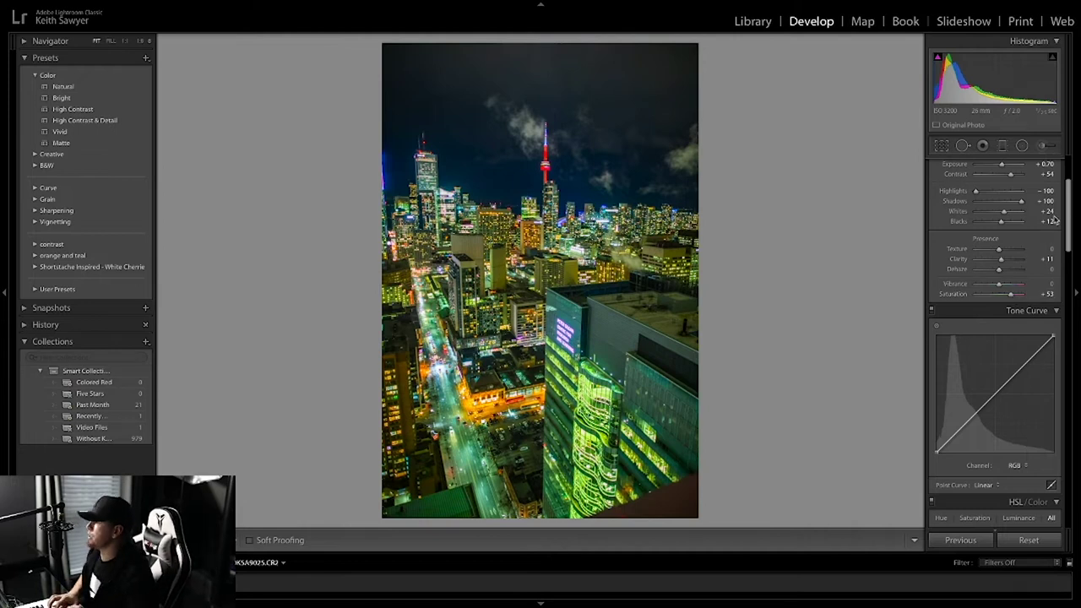
double_click(953, 294)
Set the vibrance to +39 and the saturation to -15, and compare the result with the Before version
drag(998, 283, 1009, 287)
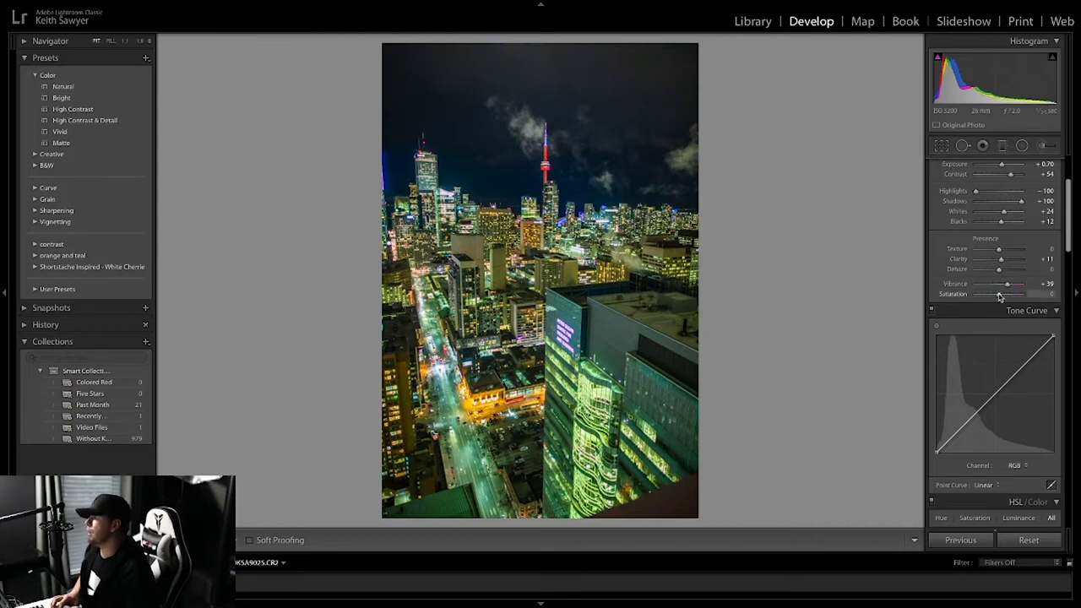
mouse_move(999, 296)
mouse_down()
mouse_move(950, 300)
mouse_move(996, 300)
mouse_up()
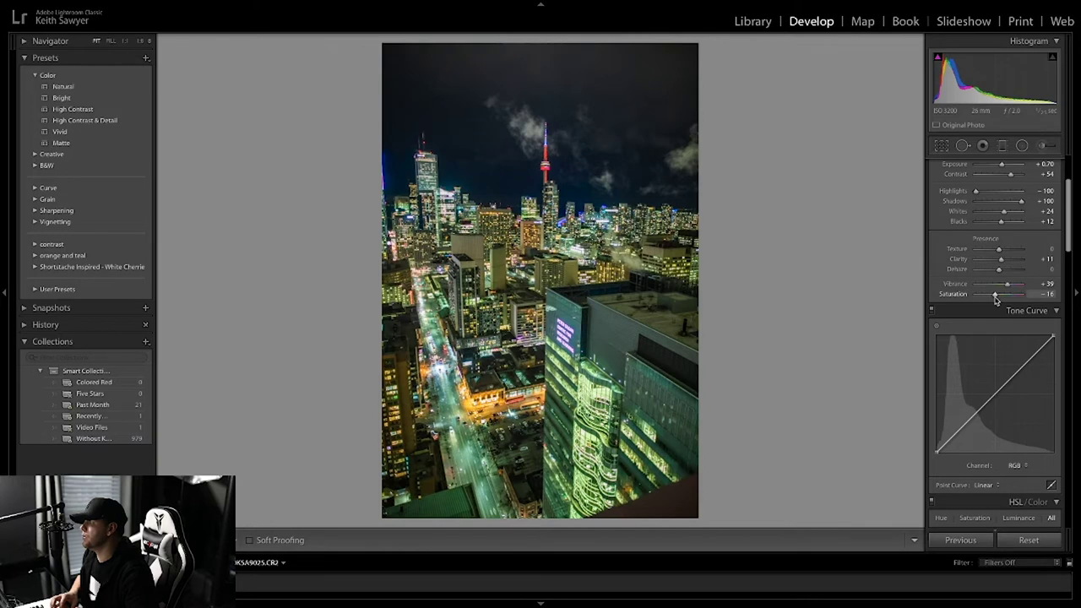
key(backslash)
key(backslash)
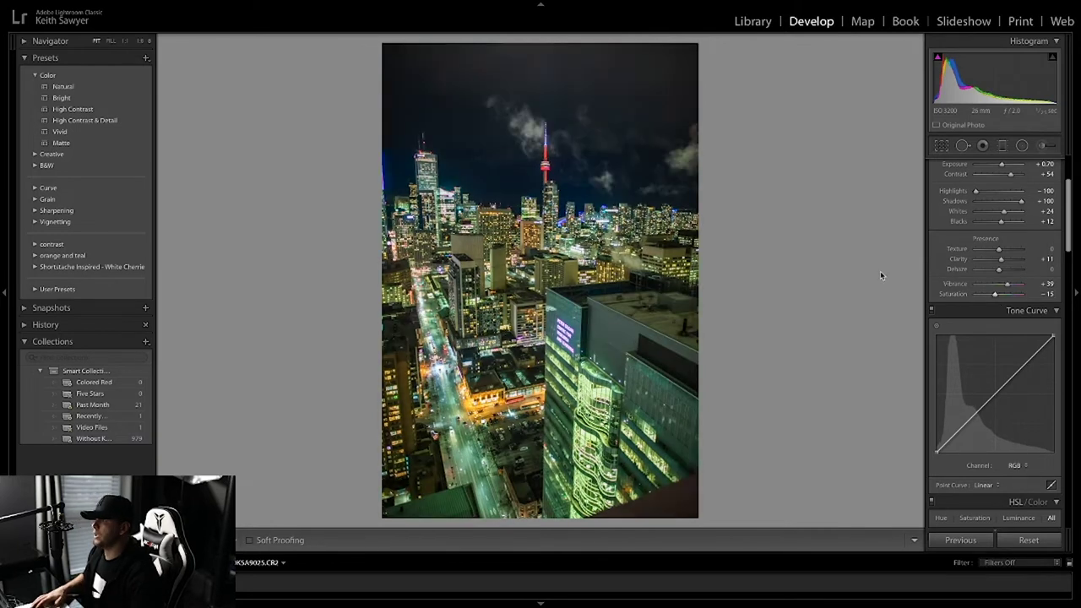
Shift the HSL hue of the reds to -6 and of the oranges to +26
scroll(955, 336, down, 2)
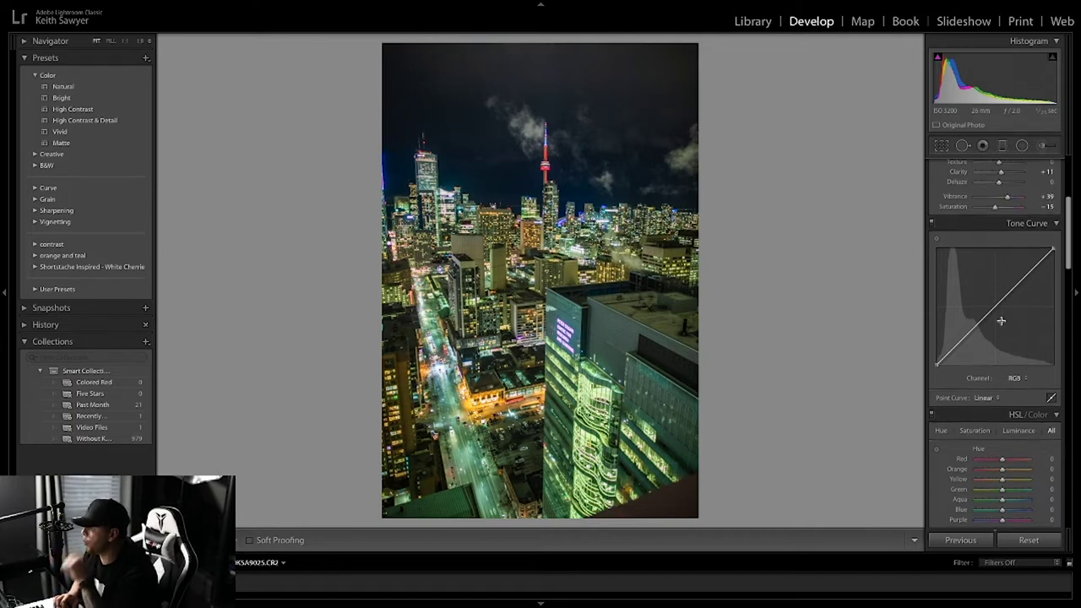
scroll(1000, 321, down, 4)
scroll(1002, 324, down, 3)
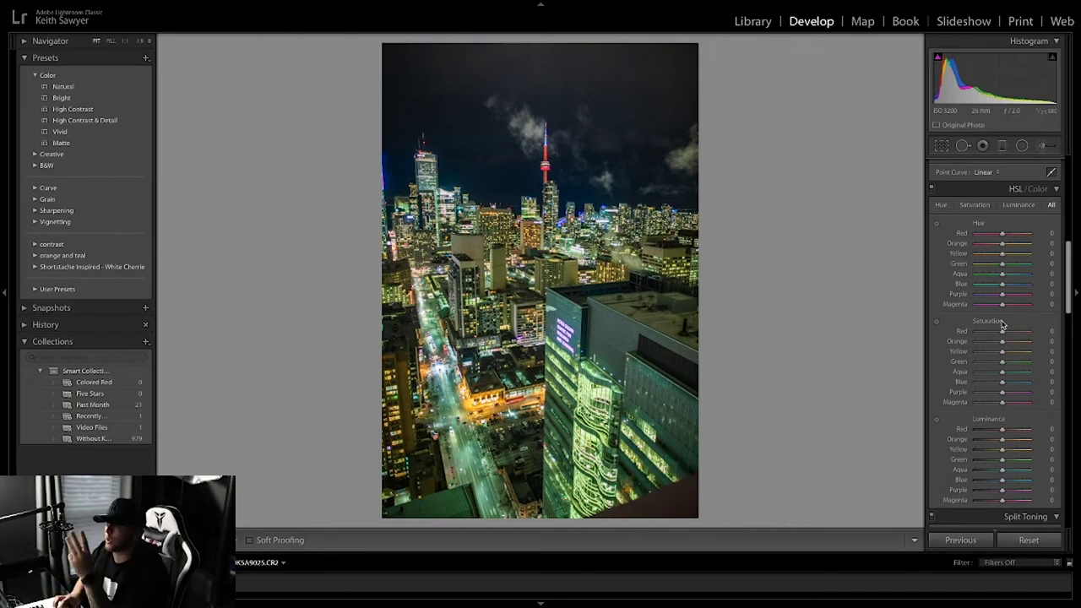
scroll(1004, 289, up, 2)
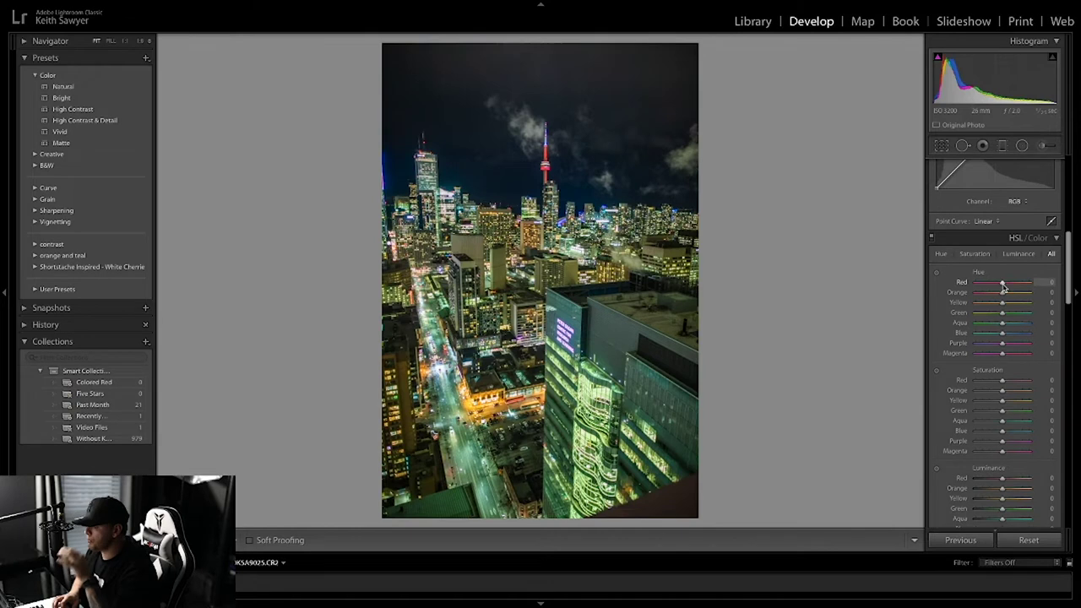
drag(1003, 289, 1000, 288)
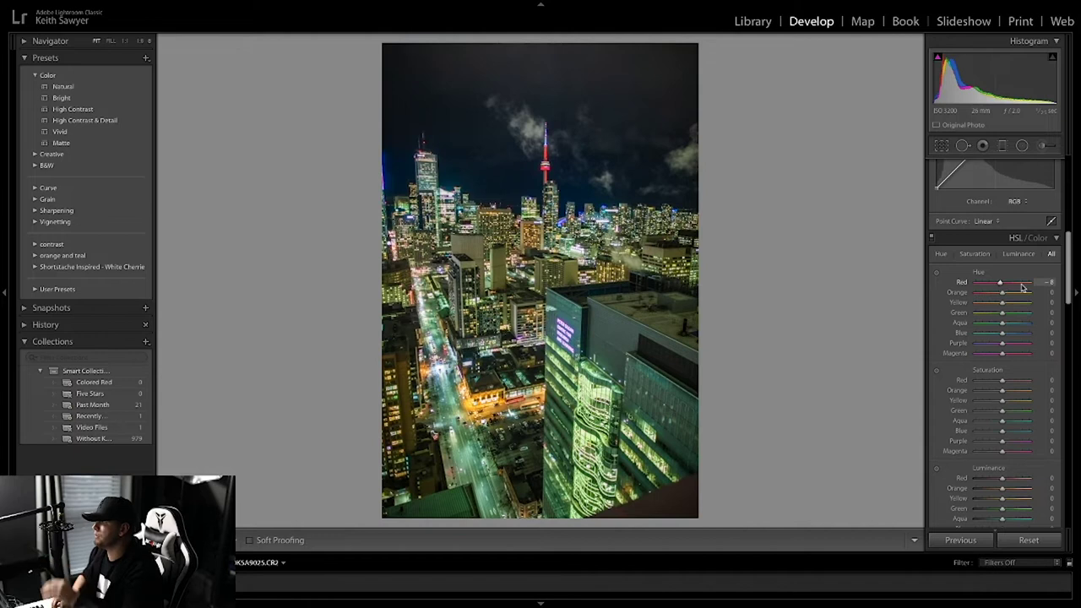
click(1047, 282)
key(Return)
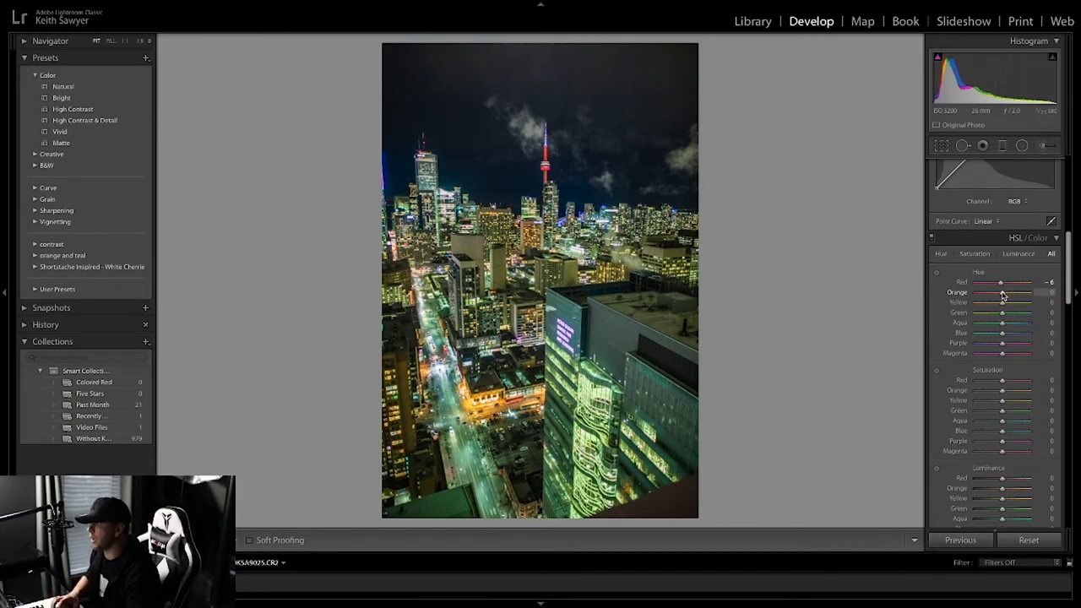
drag(1002, 296, 1009, 294)
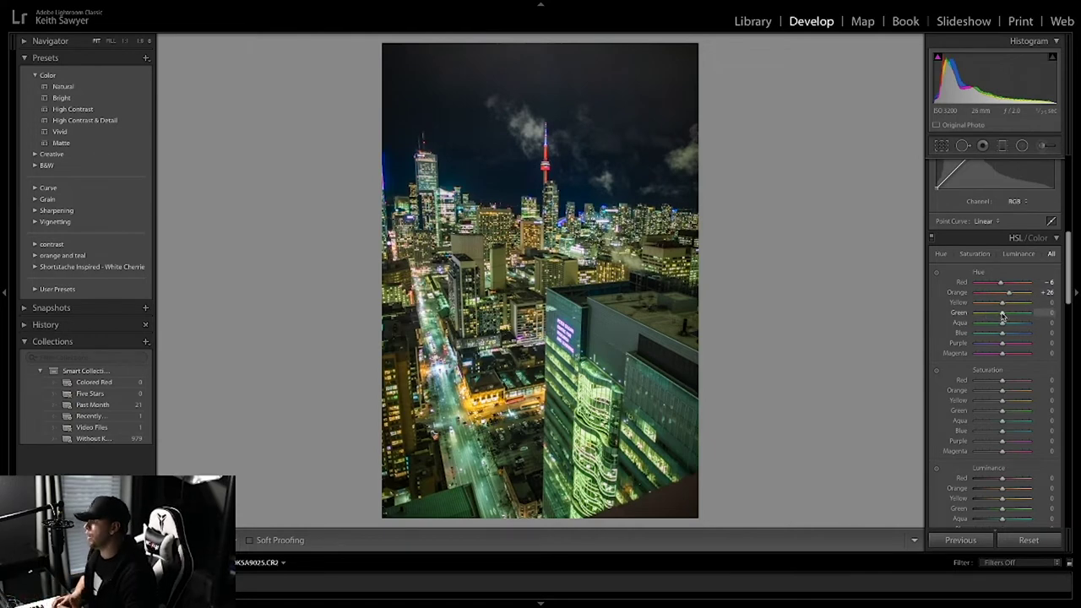
Shift the yellow, green and aqua hues to -100 each and compare the photo with its Before version
drag(1003, 306, 967, 308)
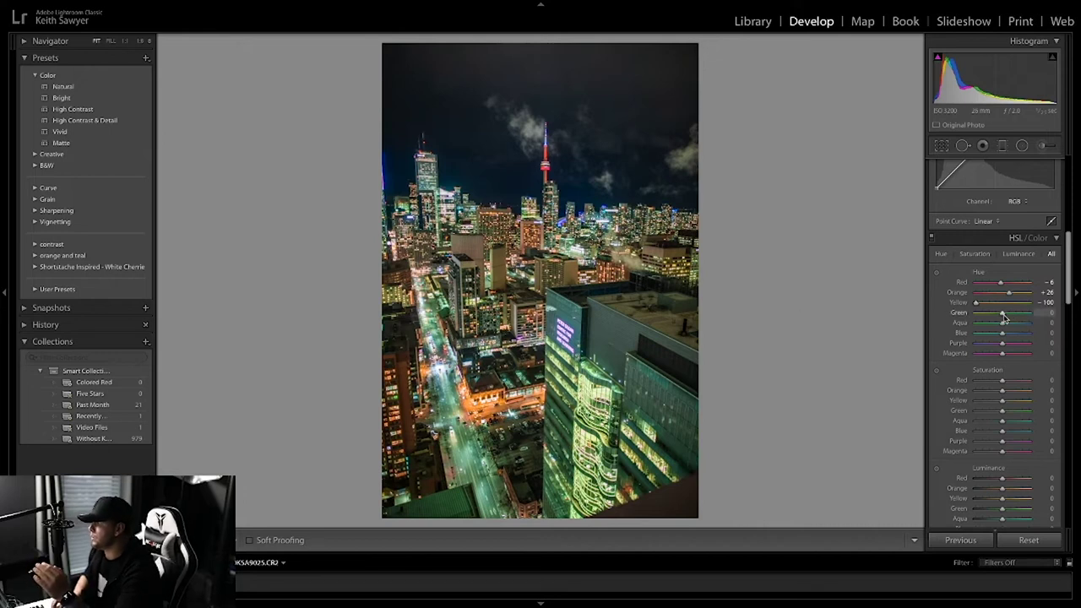
drag(1003, 313, 941, 312)
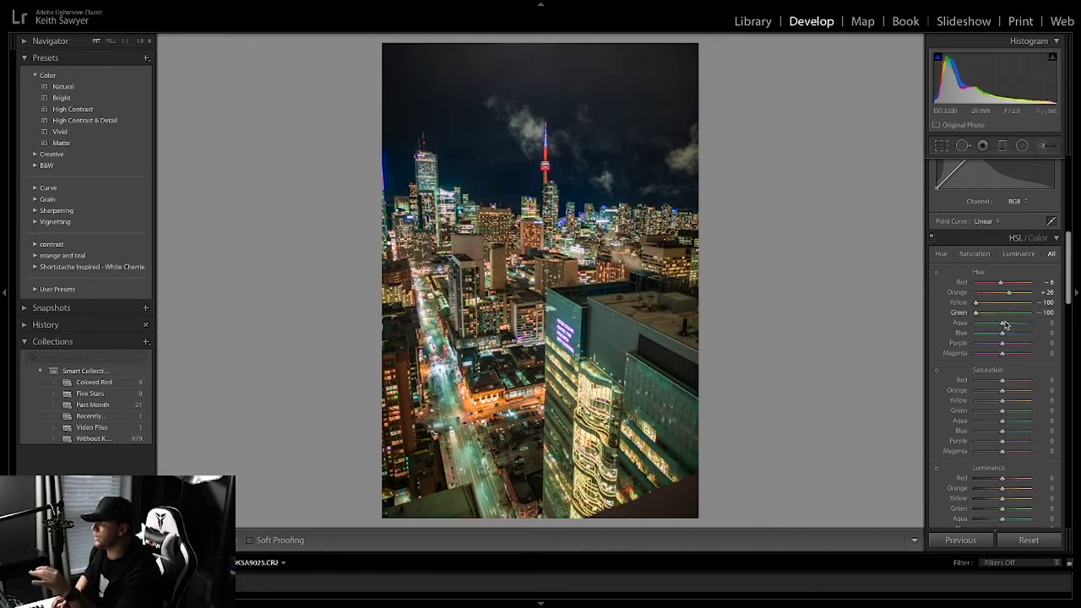
drag(1003, 328, 918, 325)
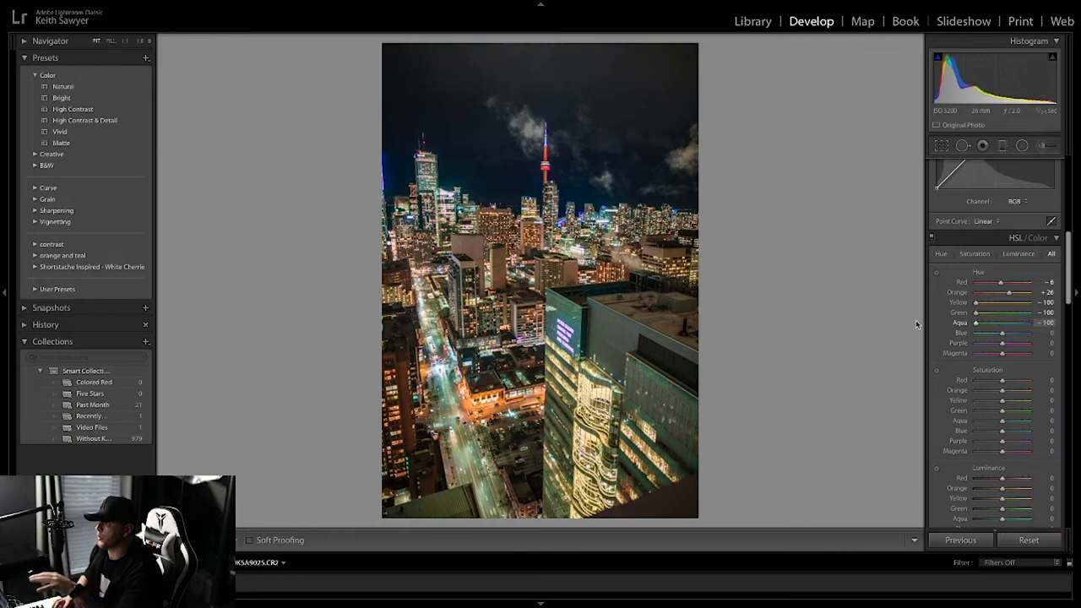
key(backslash)
key(backslash)
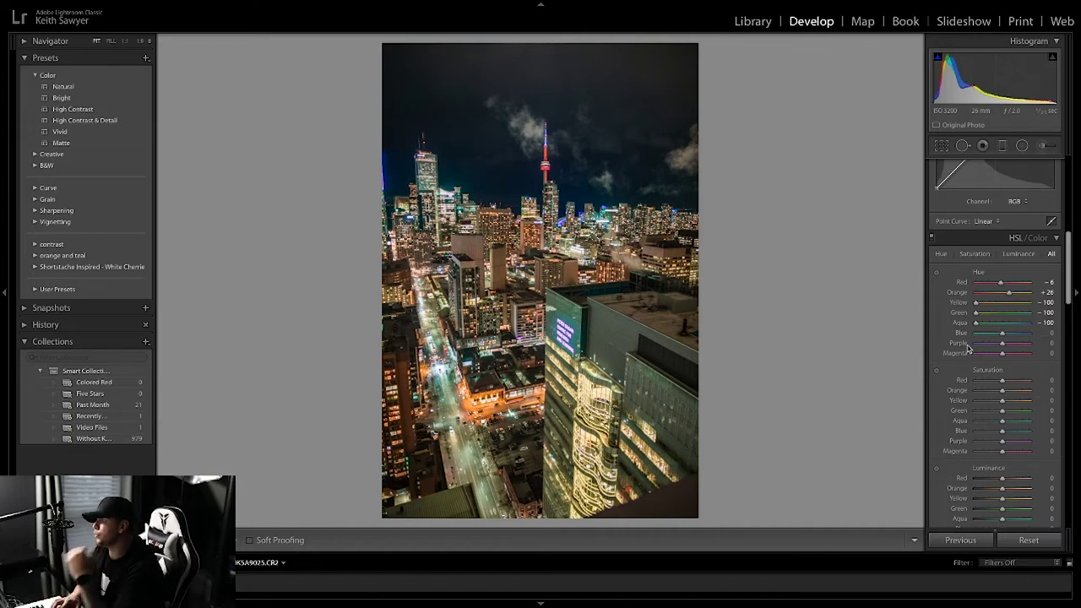
Raise the HSL saturation of red to +30, orange to +69 and yellow to +59, and inspect the buildings up close
scroll(998, 355, down, 2)
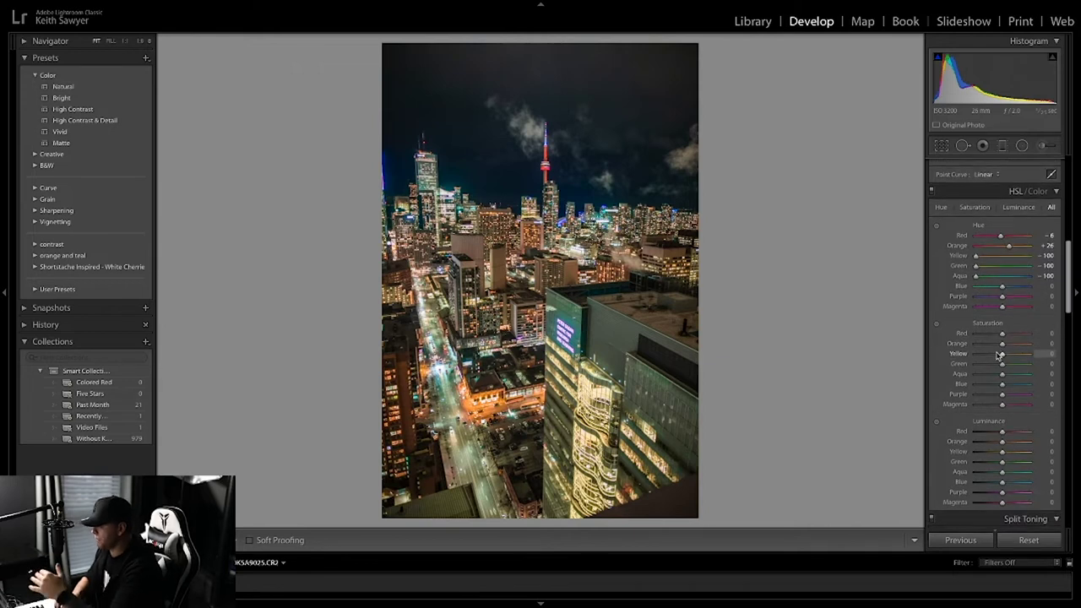
drag(1003, 337, 1012, 338)
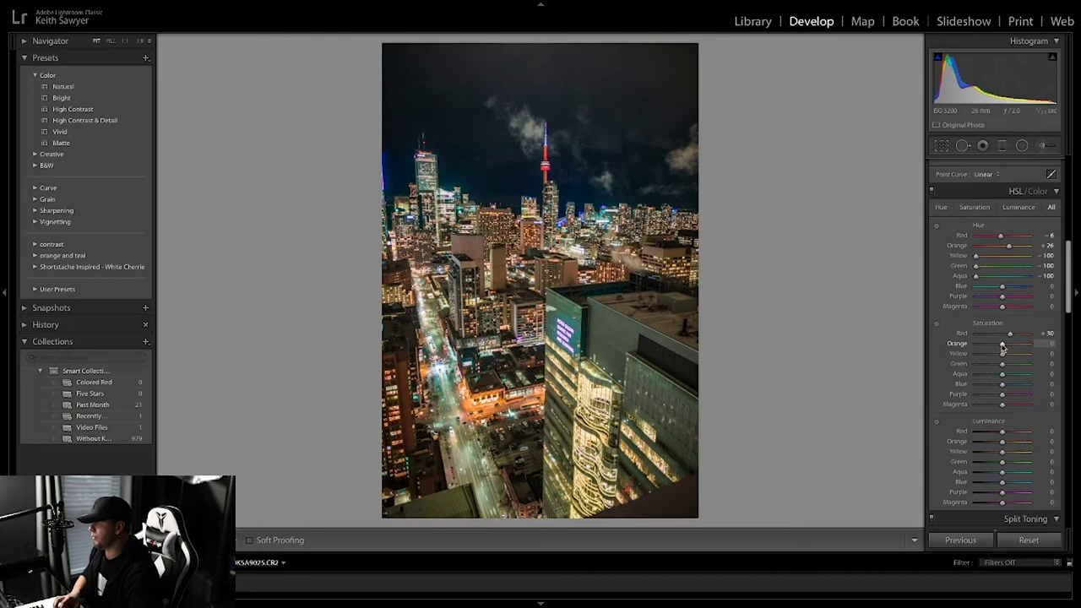
drag(1003, 346, 1020, 354)
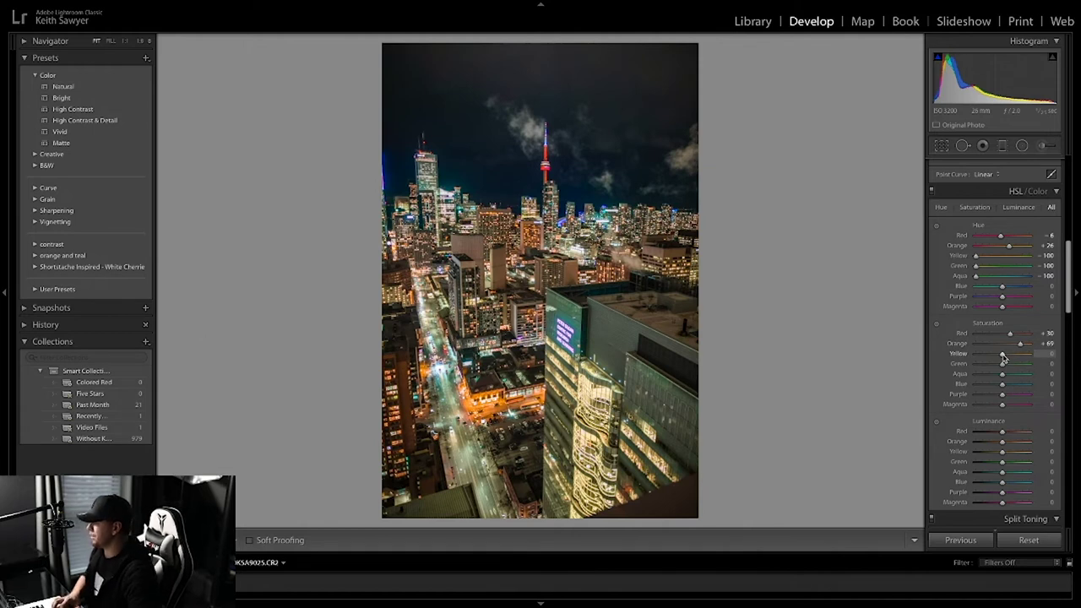
drag(1003, 358, 1019, 357)
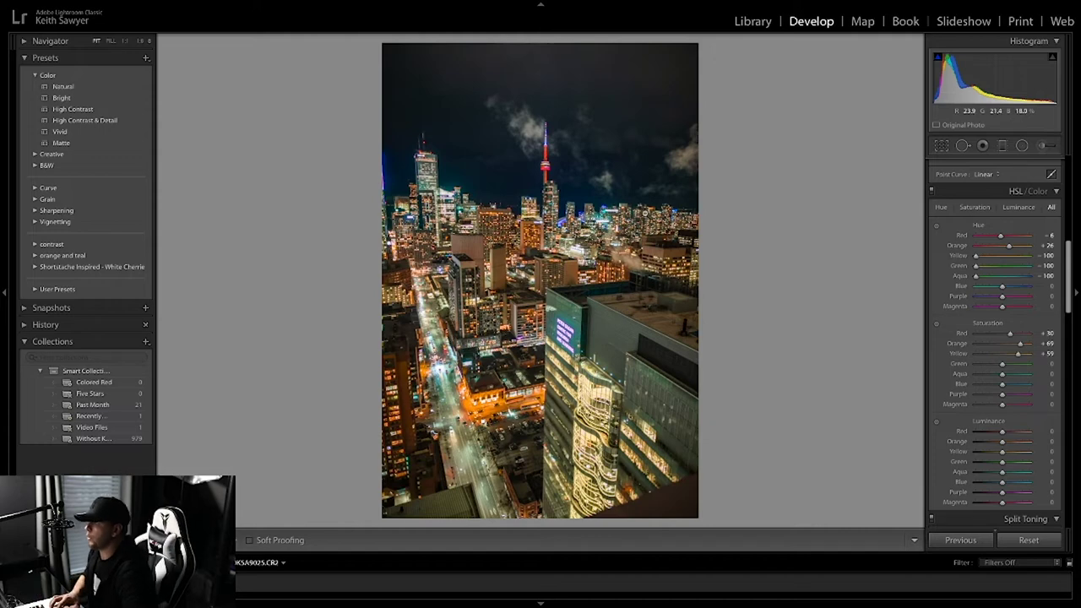
click(642, 209)
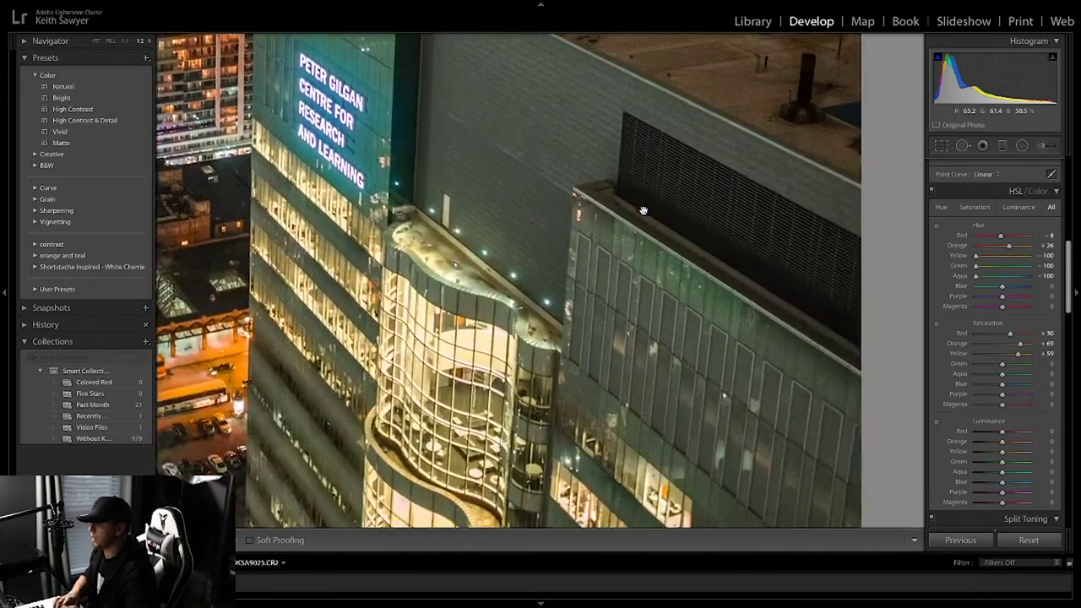
click(643, 211)
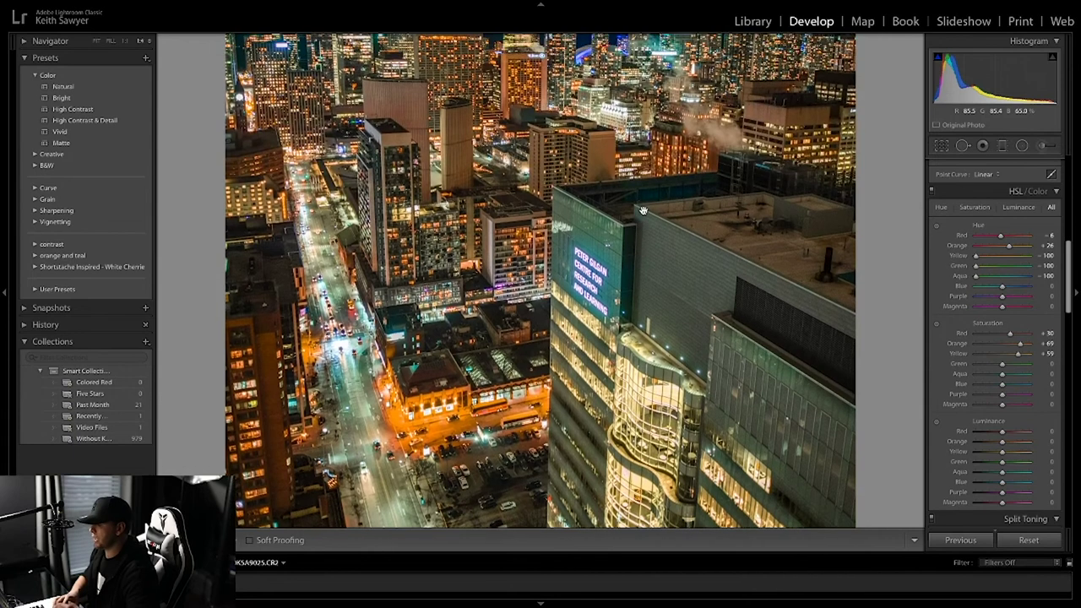
click(657, 234)
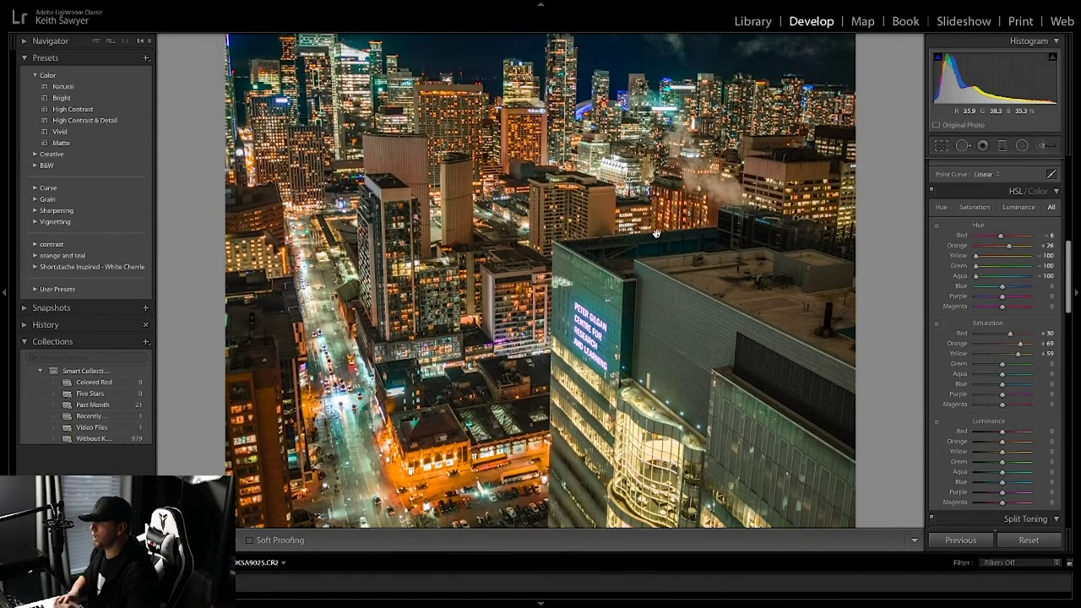
click(96, 40)
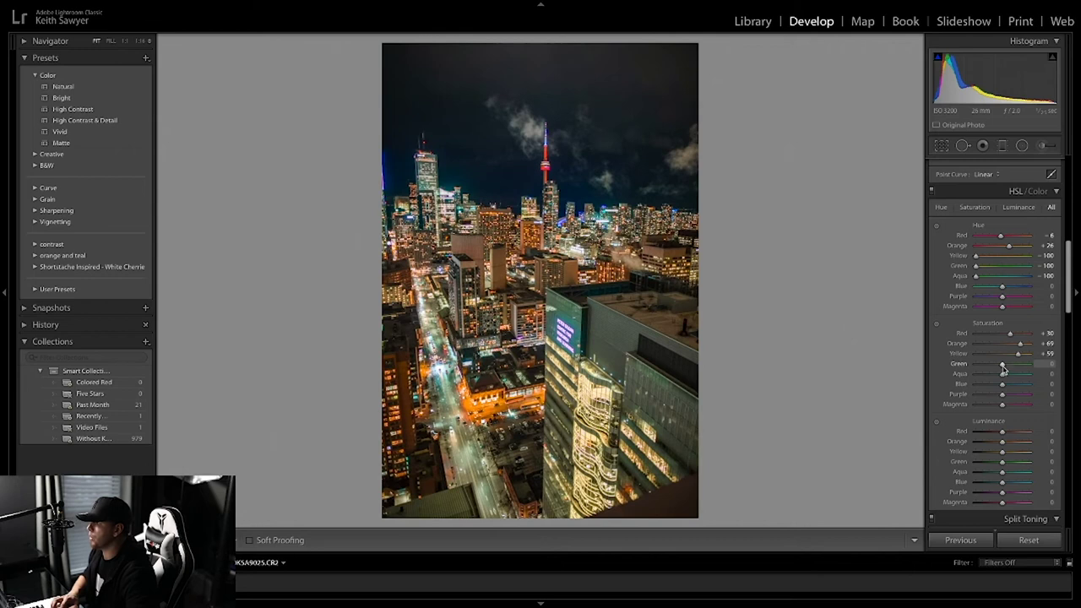
Lower the HSL saturation of green to -100, aqua to -86, blue to -84, purple and magenta to -83, and compare with the Before version
drag(1002, 364, 975, 364)
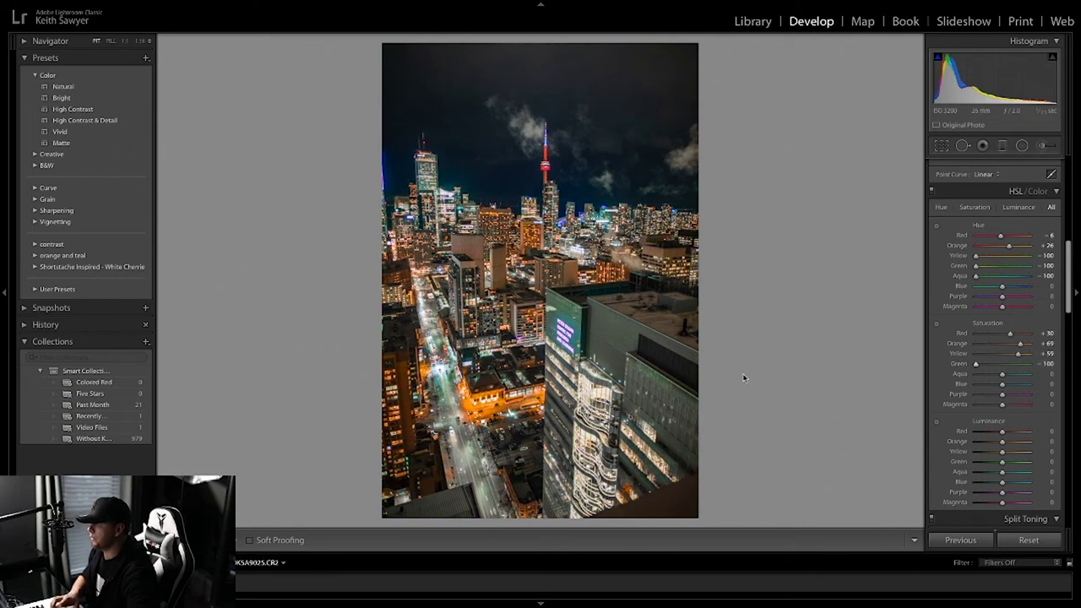
drag(1003, 376, 981, 379)
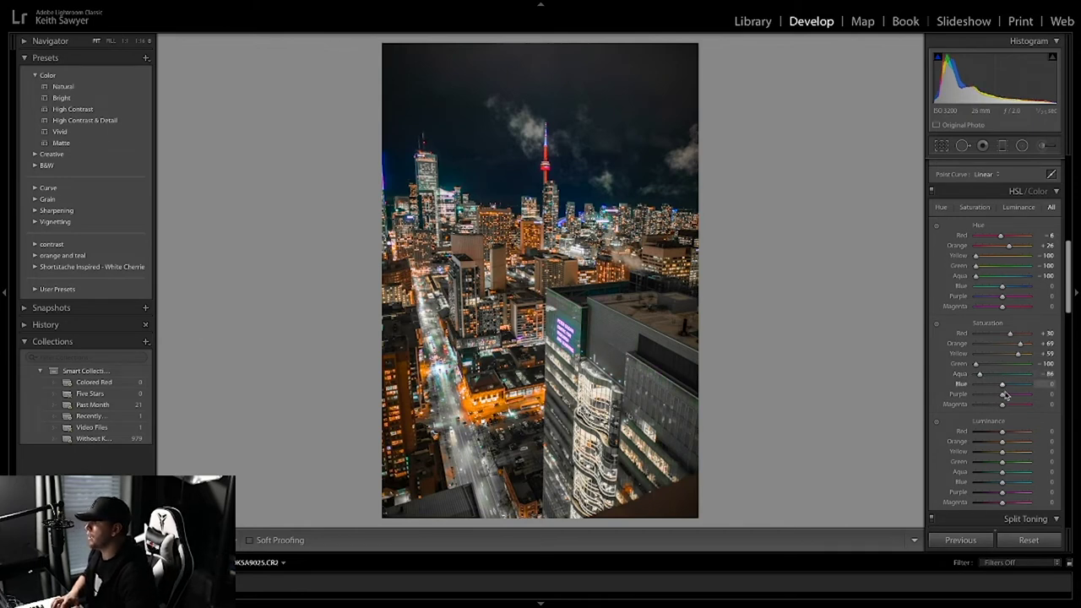
drag(1002, 384, 980, 387)
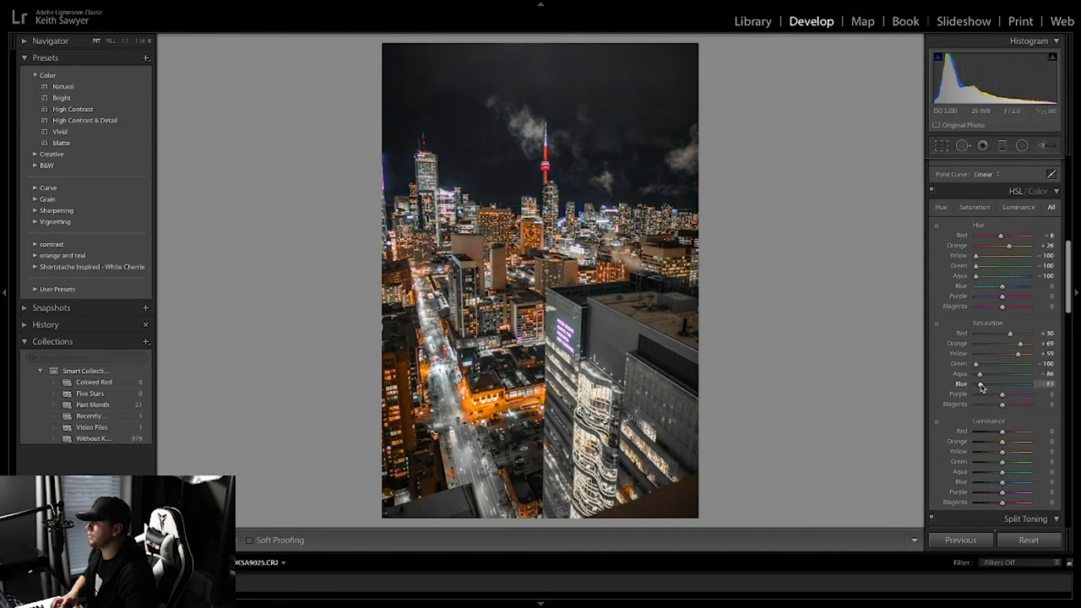
drag(1002, 395, 978, 407)
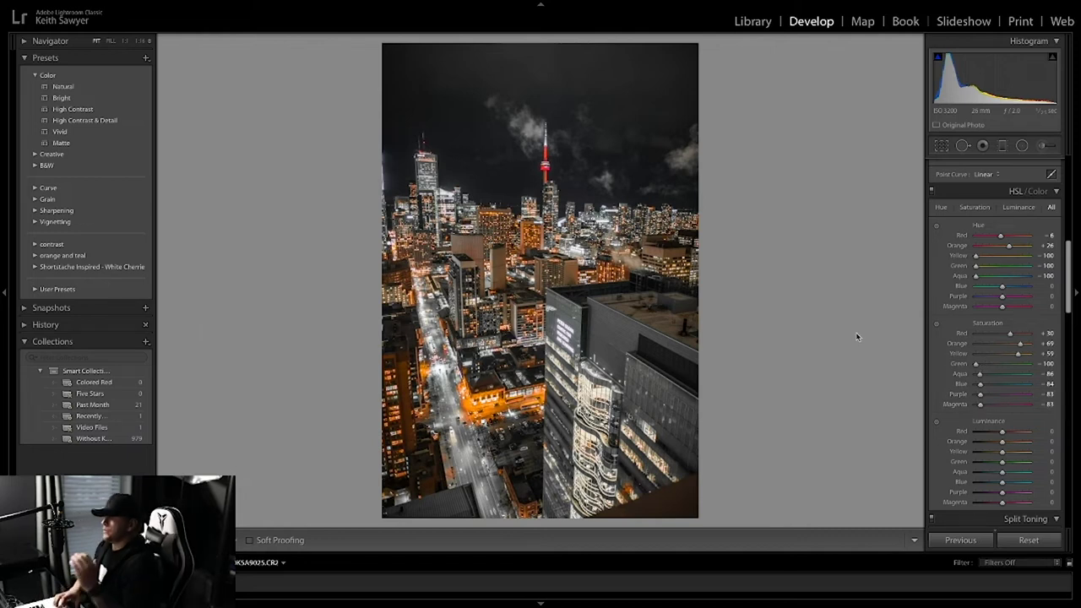
key(backslash)
key(backslash)
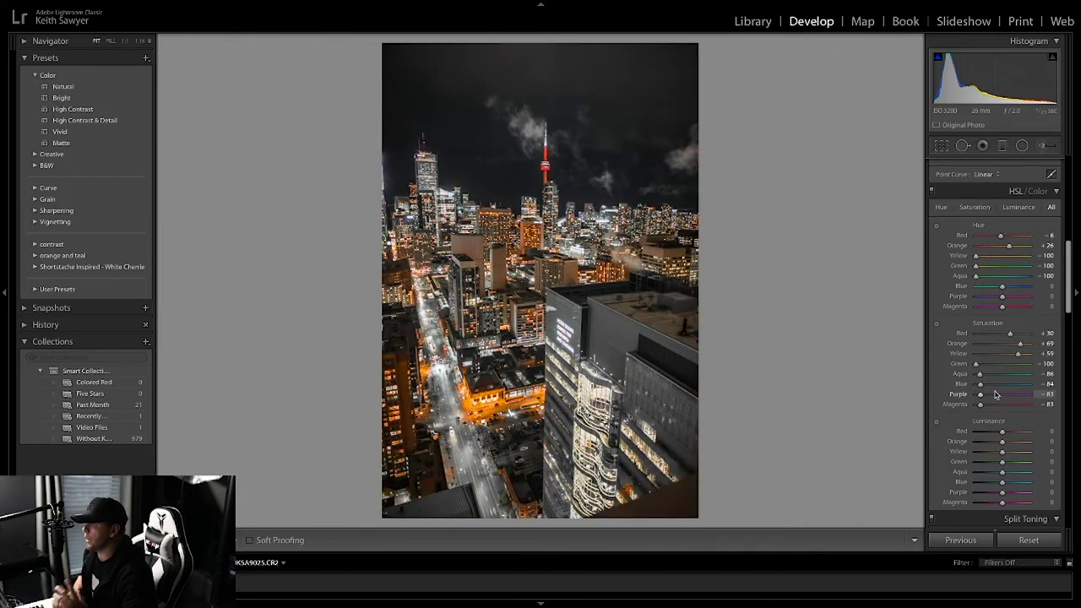
Set the HSL luminance of both red and orange to +30, checking the orange street lights up close
scroll(996, 395, down, 2)
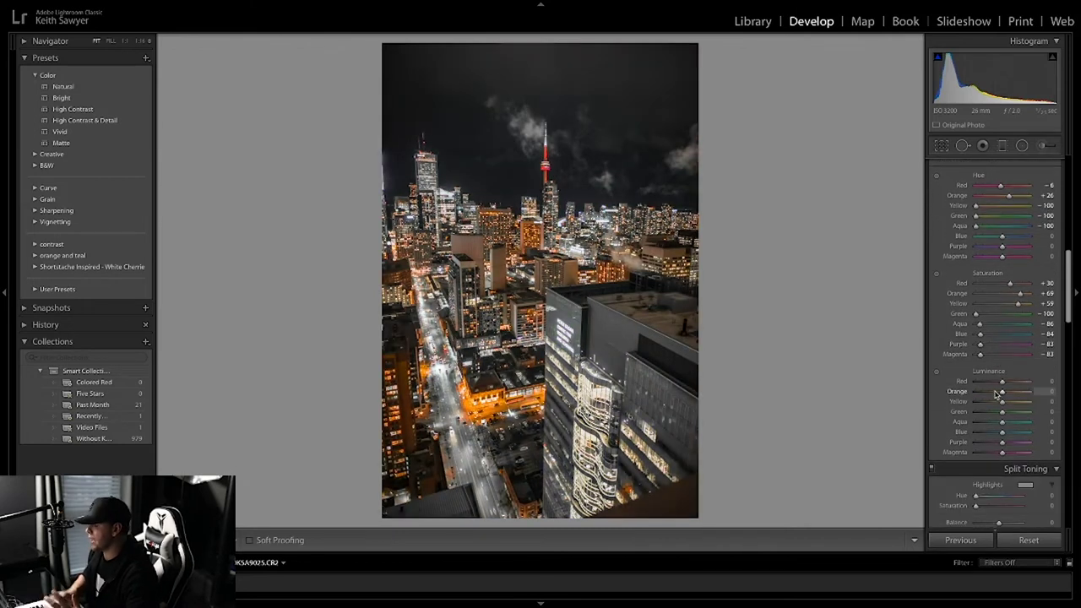
scroll(996, 394, down, 3)
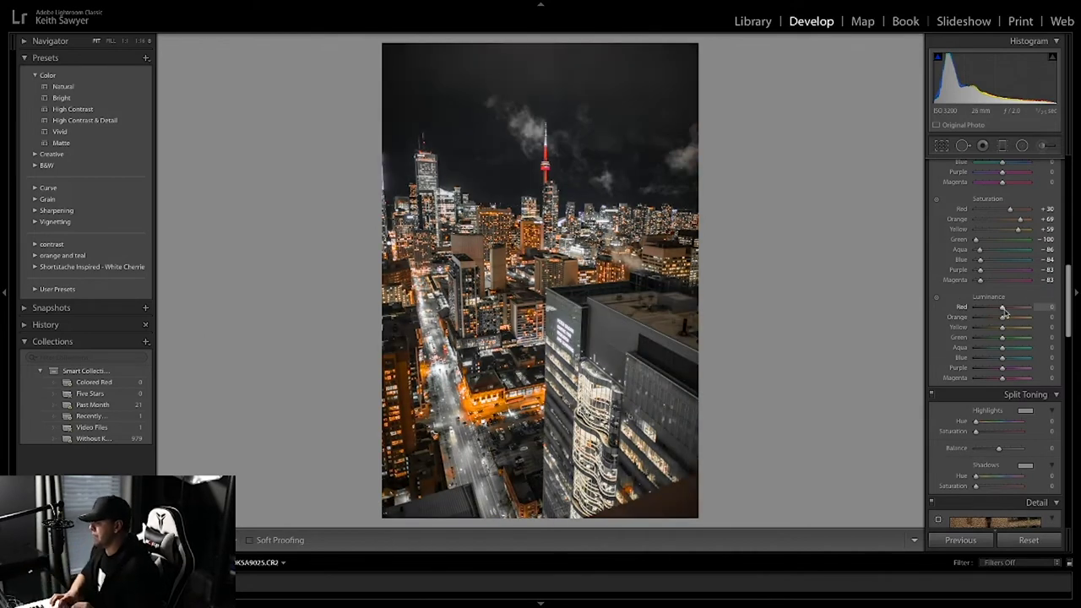
mouse_move(1003, 312)
mouse_down()
mouse_move(1024, 311)
mouse_move(1011, 313)
mouse_up()
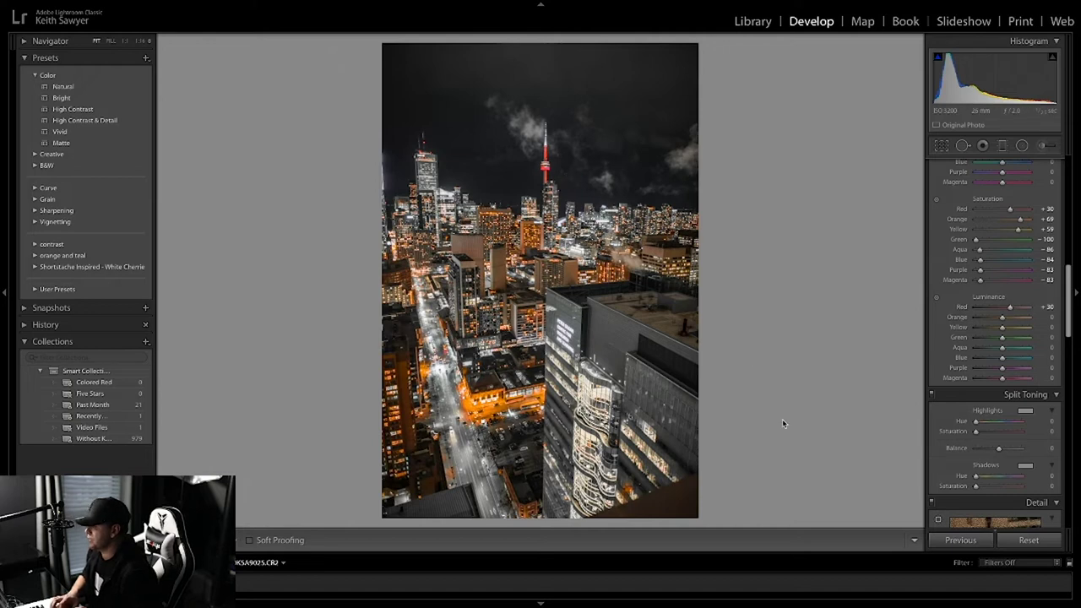
mouse_move(1002, 318)
mouse_down()
mouse_move(1016, 320)
mouse_move(990, 323)
mouse_up()
click(519, 406)
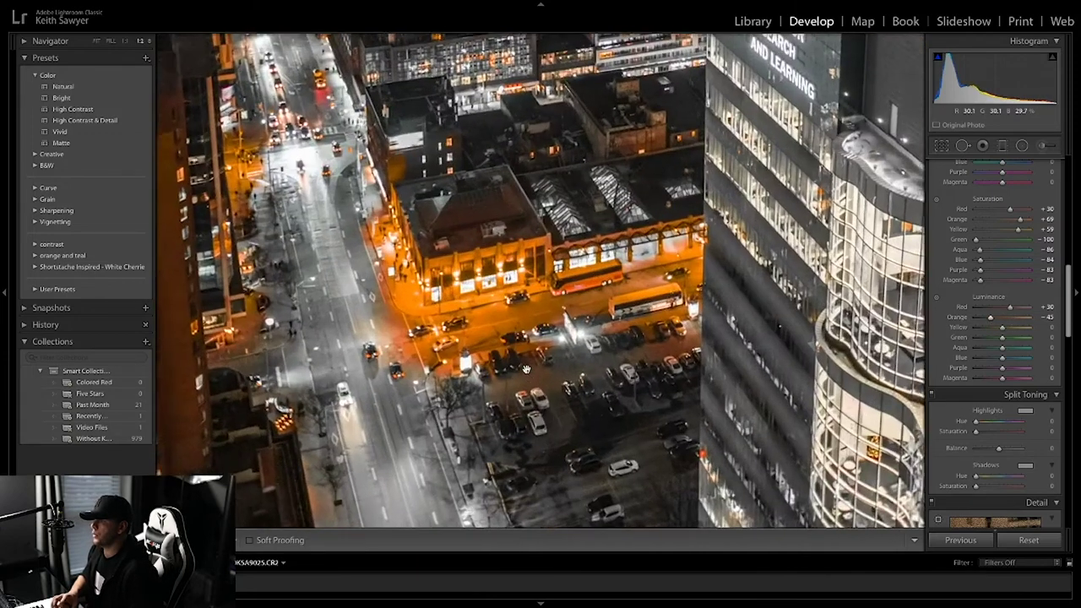
click(525, 369)
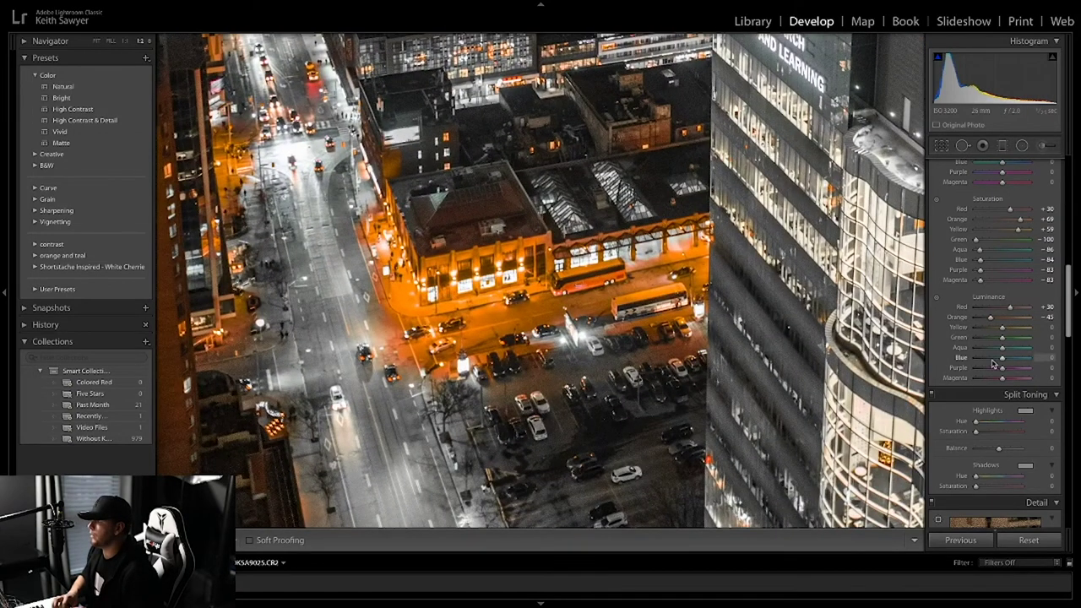
mouse_move(990, 318)
mouse_down()
mouse_move(1025, 318)
mouse_move(987, 321)
mouse_move(1012, 319)
mouse_up()
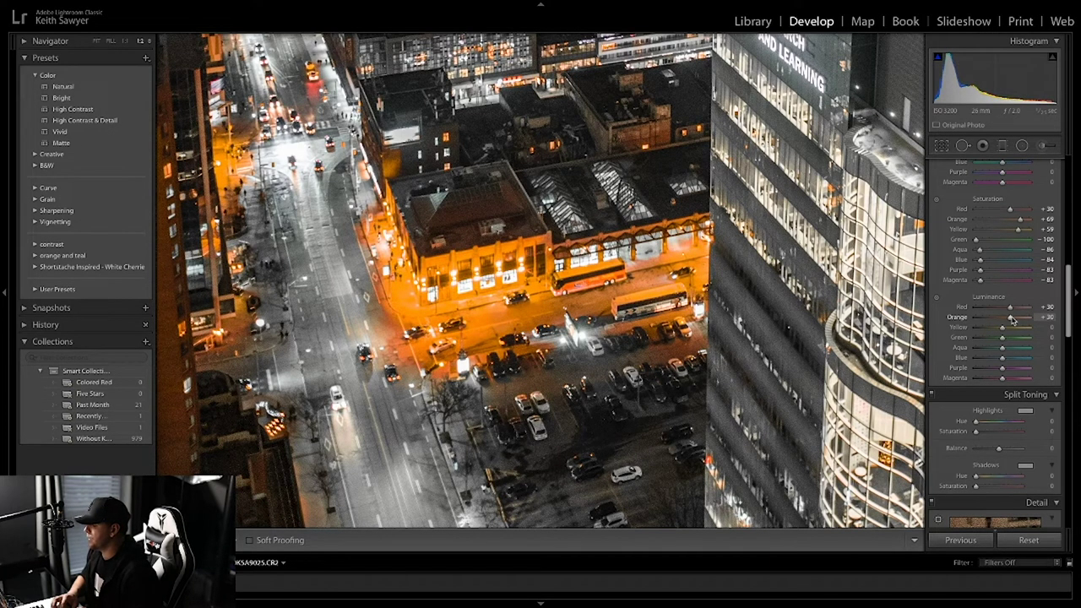
Raise the HSL luminance of orange to +39 and yellow to +40
drag(1013, 321, 1012, 319)
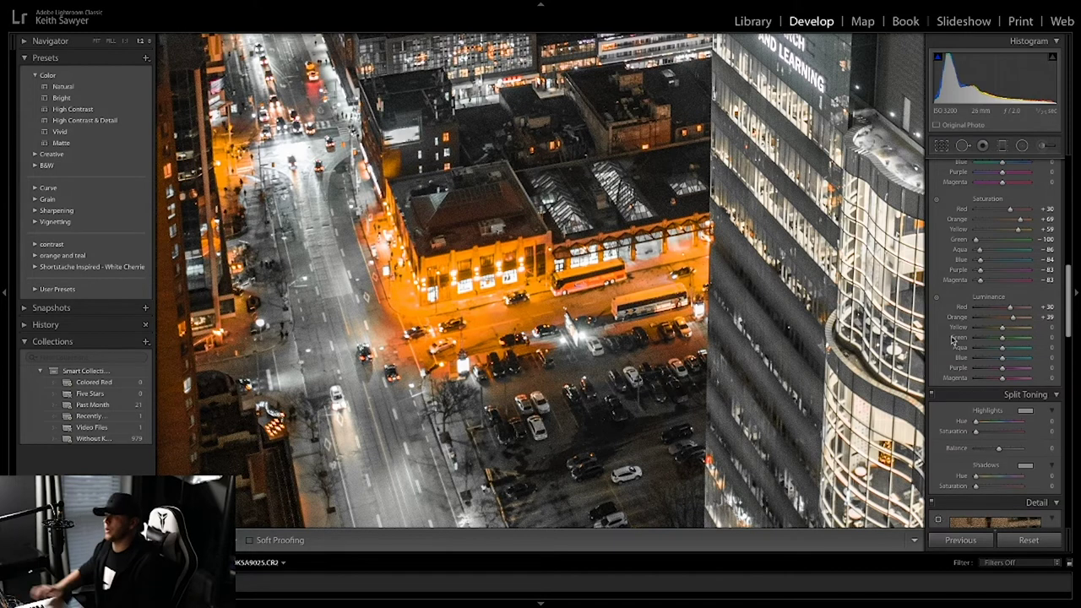
key(z)
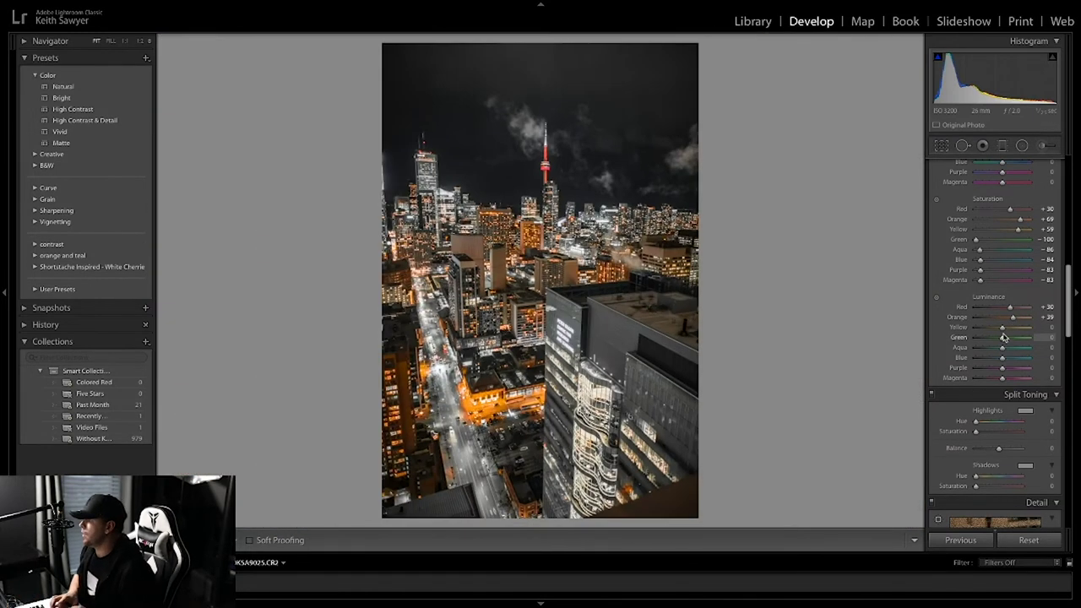
drag(1002, 330, 1016, 334)
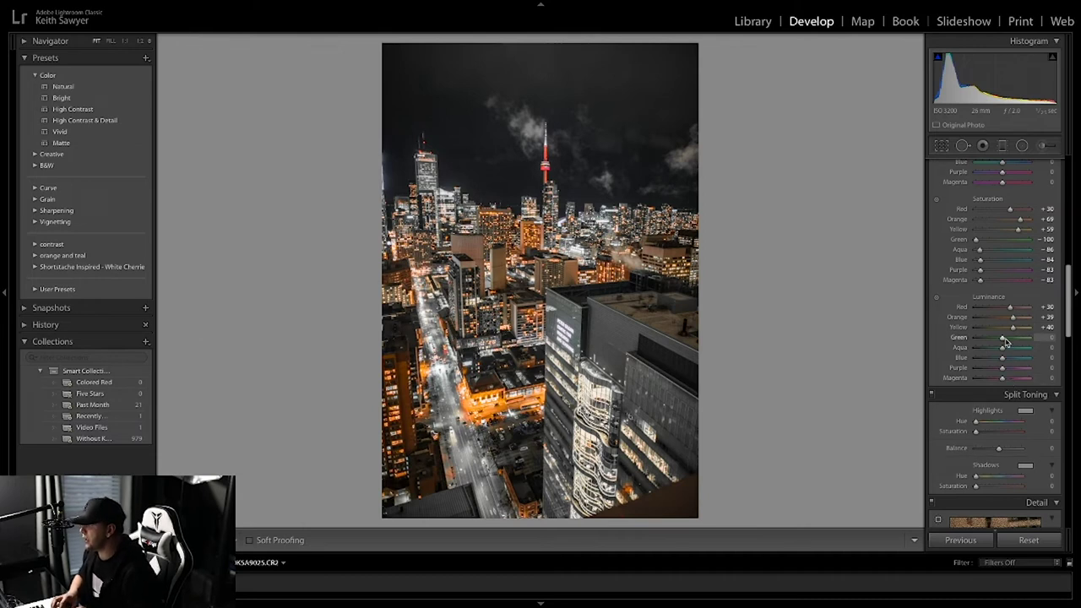
Try darker and brighter green luminance in HSL and settle on +20
drag(1003, 339, 999, 340)
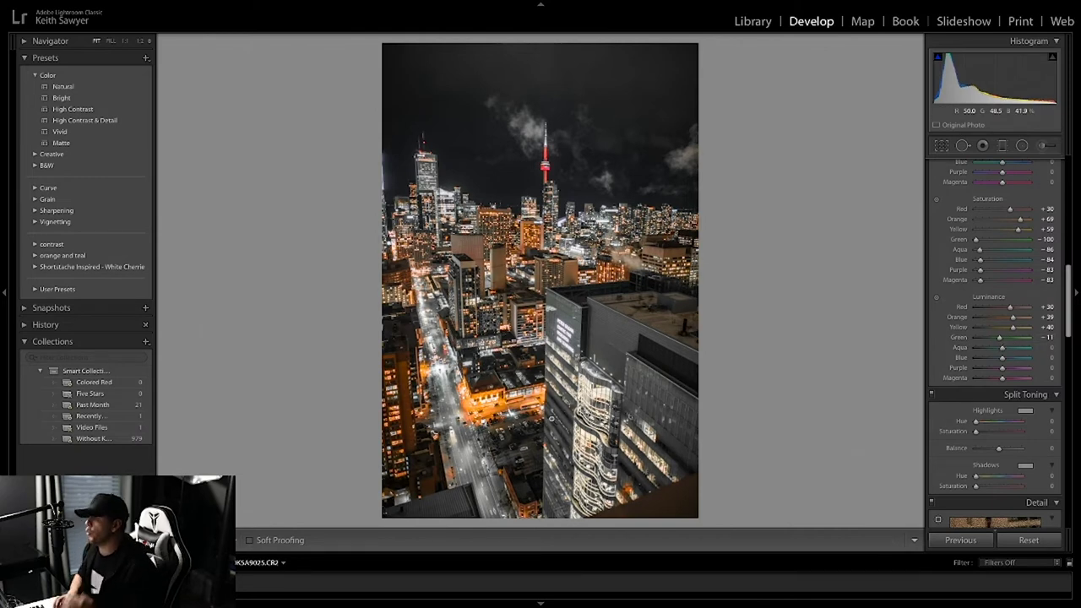
mouse_move(998, 345)
mouse_down()
mouse_move(900, 338)
mouse_move(1022, 338)
mouse_move(988, 339)
mouse_move(1002, 340)
mouse_up()
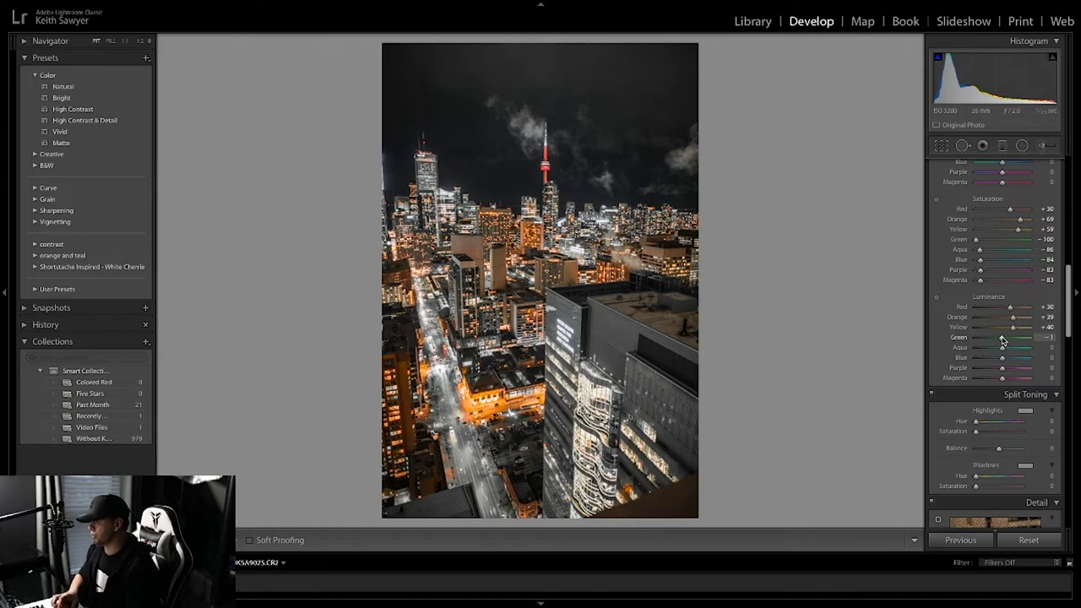
drag(1002, 339, 1008, 341)
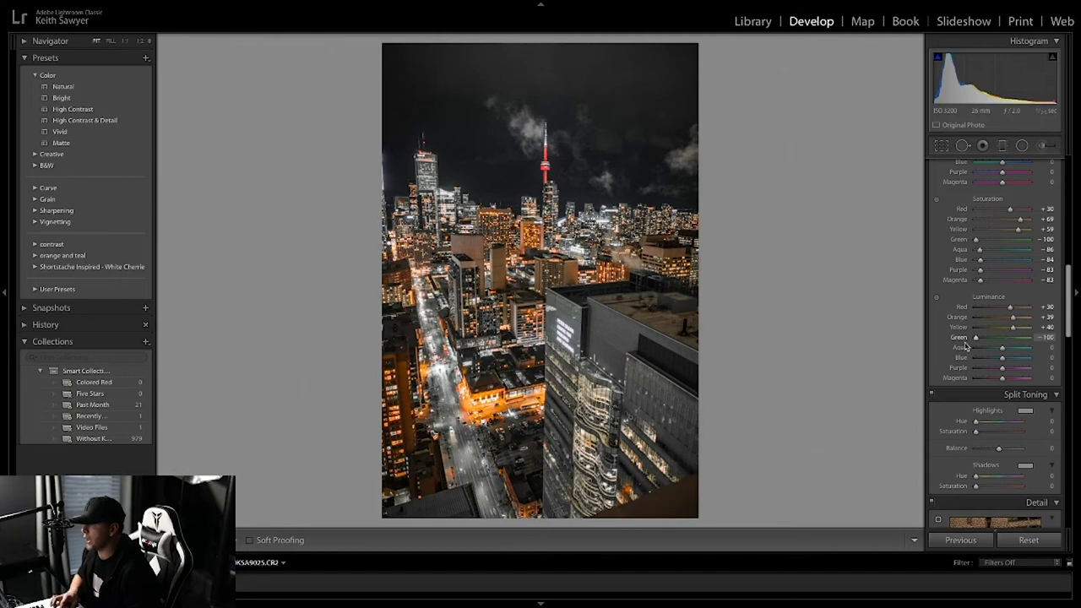
drag(1007, 348, 1006, 349)
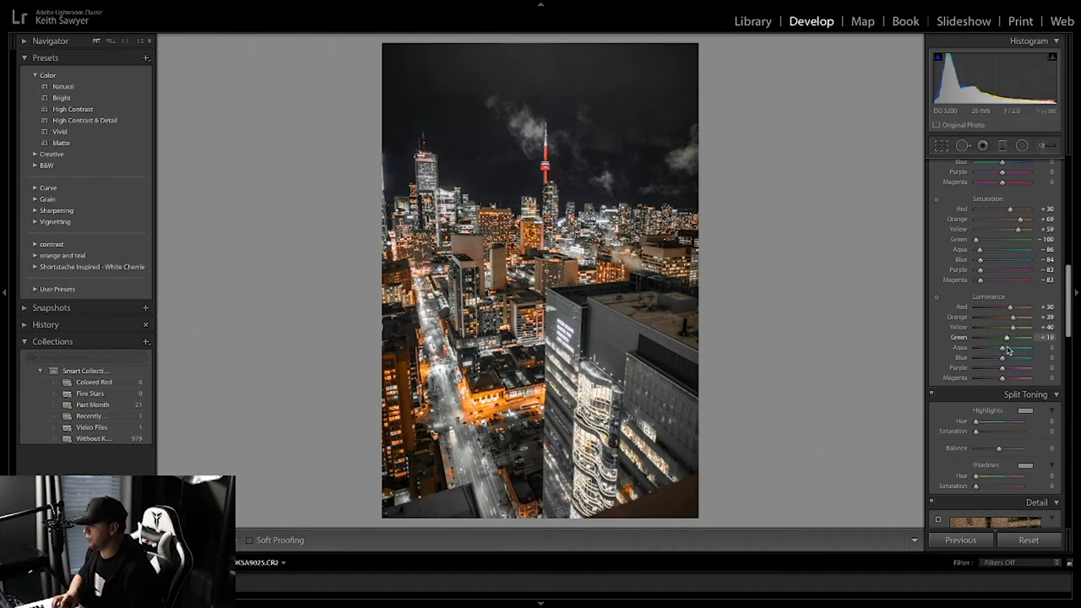
drag(1006, 349, 1008, 349)
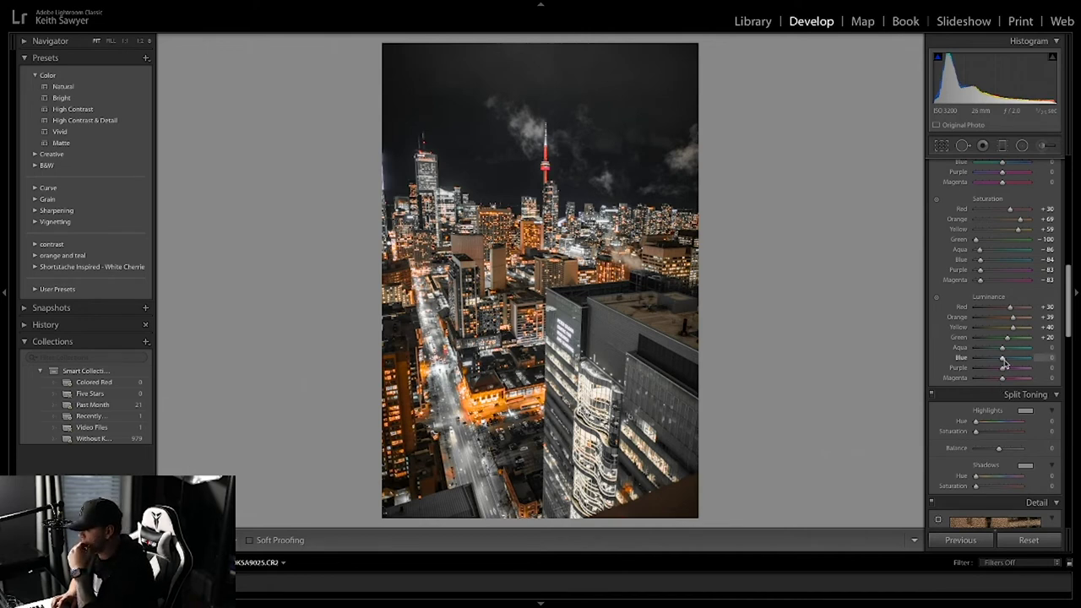
Lower the HSL luminance of blue to -15 and compare the photo with its Before version
mouse_move(1004, 363)
mouse_down()
mouse_move(1040, 358)
mouse_move(985, 356)
mouse_move(1000, 356)
mouse_up()
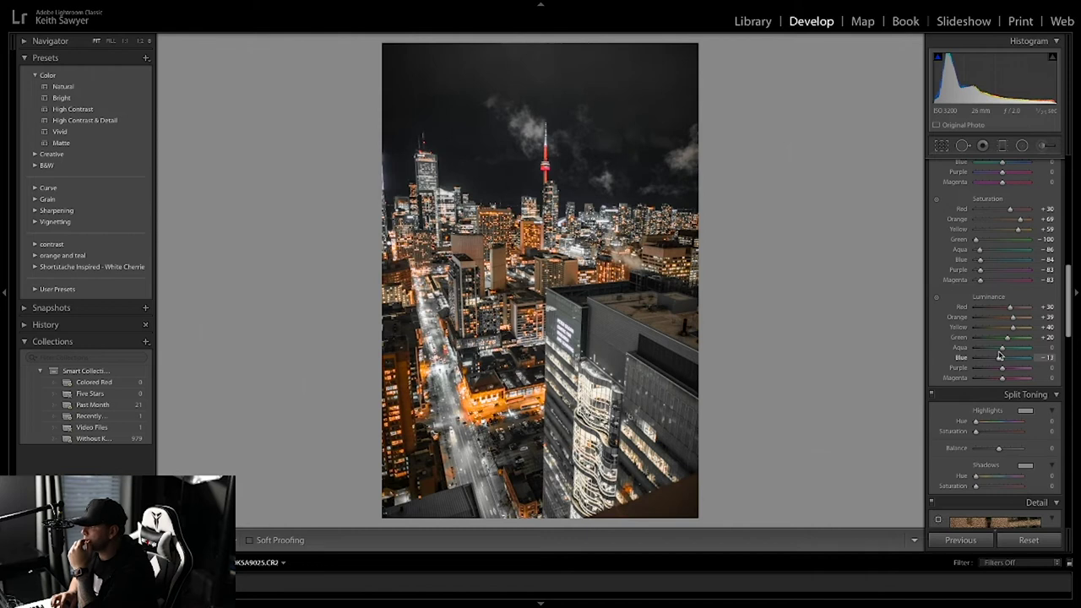
key(backslash)
key(backslash)
Split tone the highlights with hue 22 and saturation 8, comparing the photo with its Before version
scroll(1036, 397, down, 1)
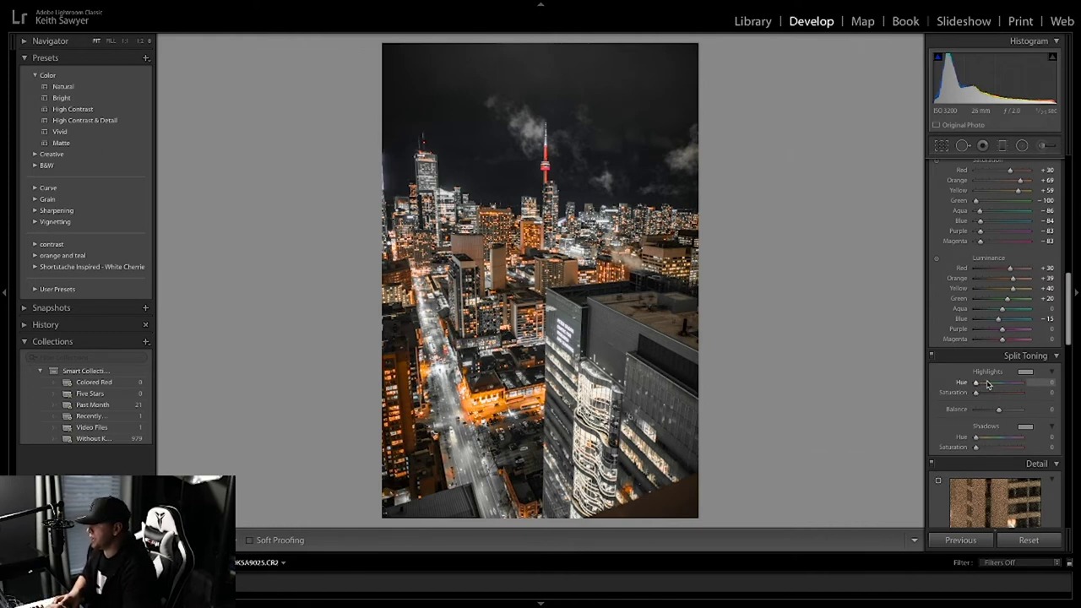
mouse_move(981, 387)
mouse_down()
mouse_move(1034, 397)
mouse_move(977, 397)
mouse_up()
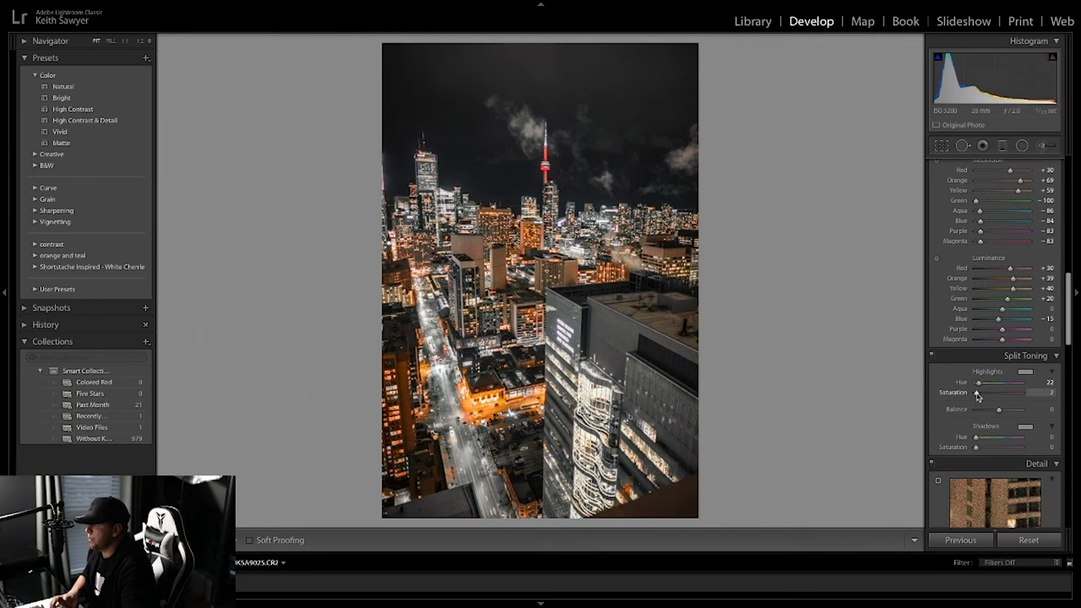
drag(978, 397, 980, 398)
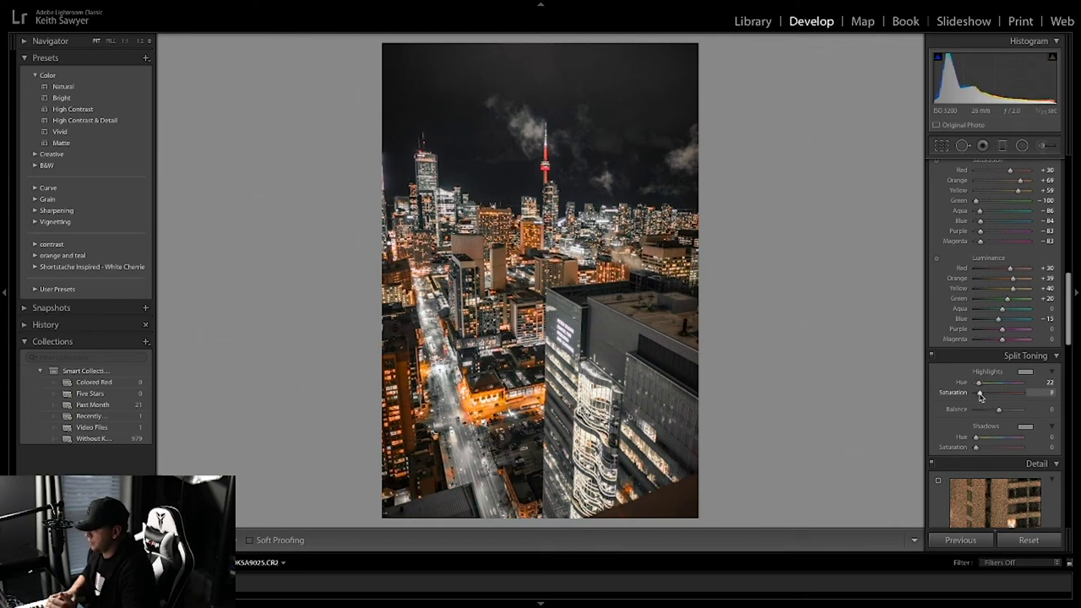
key(backslash)
key(backslash)
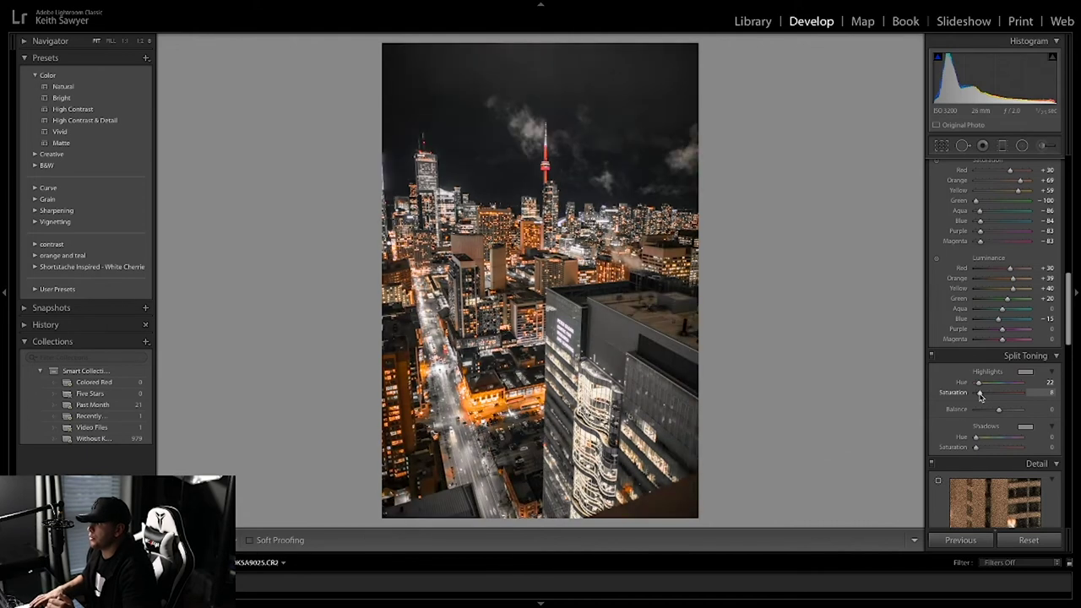
key(ctrl+z)
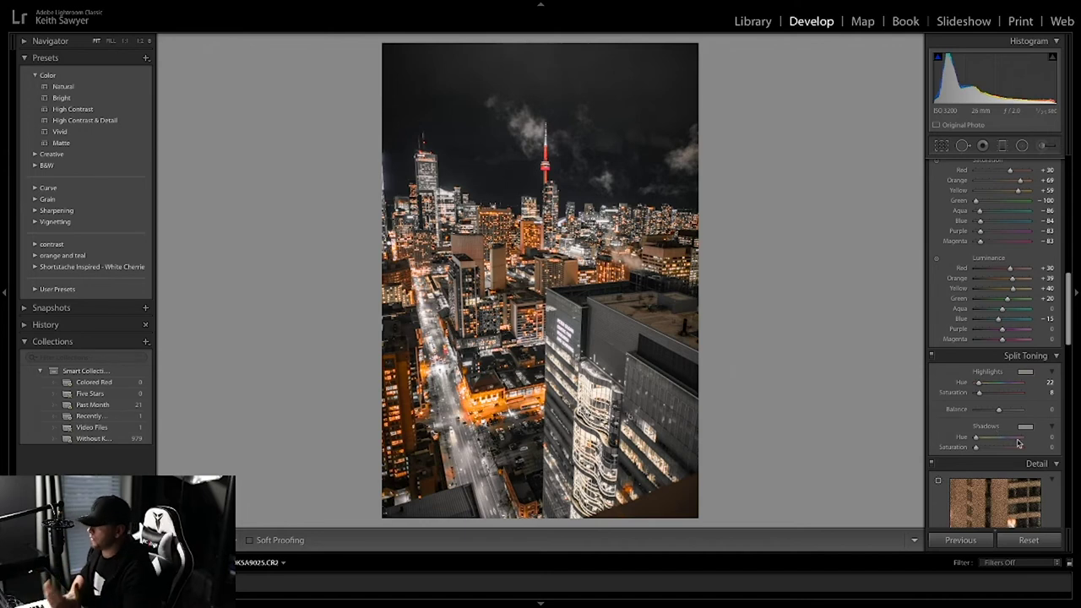
Split tone the shadows with hue 217 and saturation 10
scroll(994, 450, down, 2)
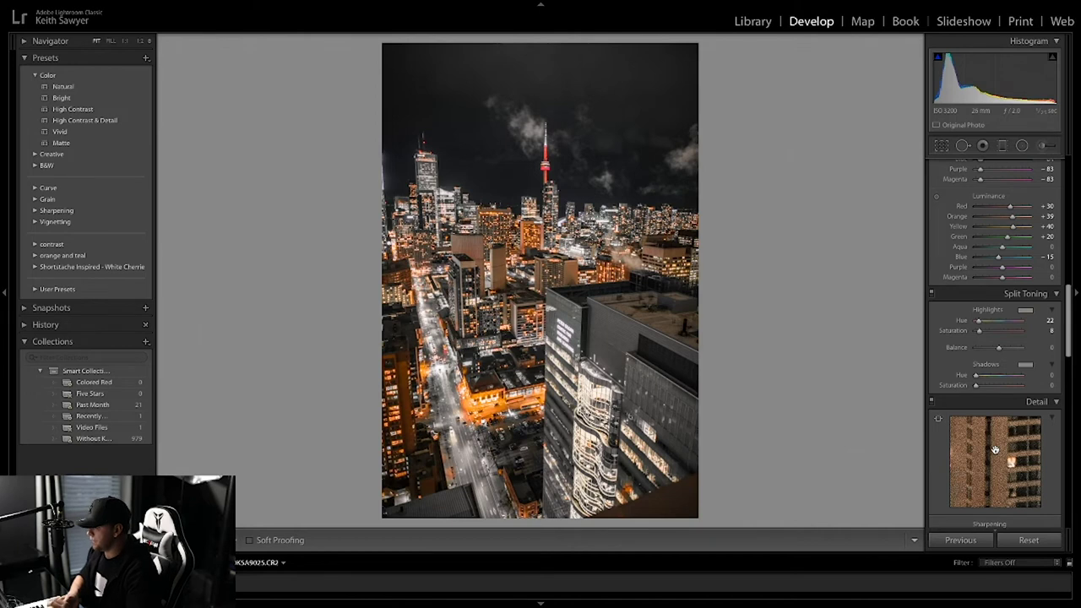
click(1050, 374)
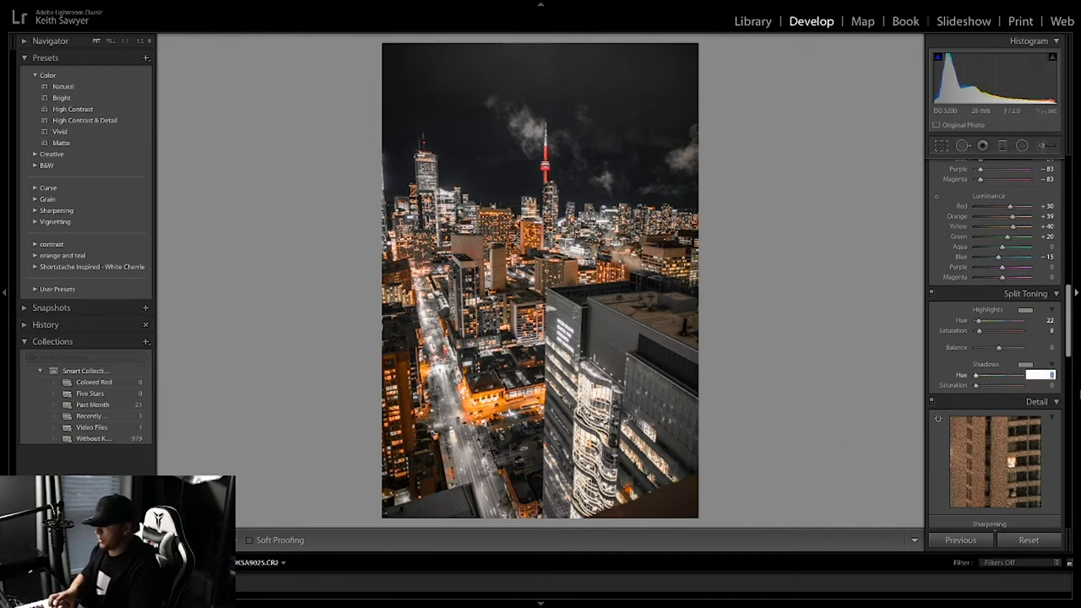
text(217)
key(Return)
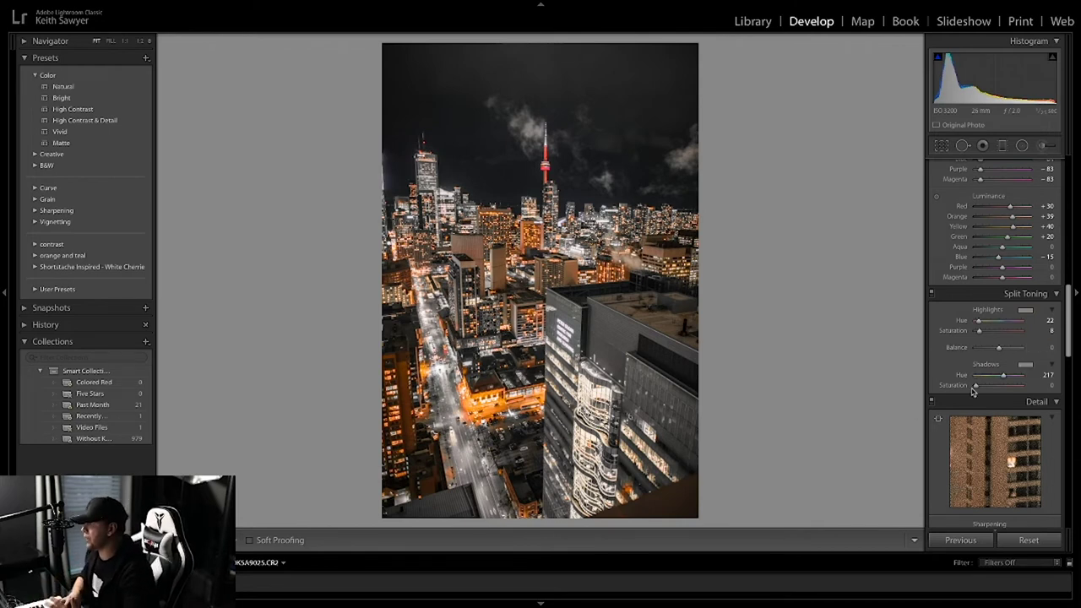
mouse_move(976, 385)
mouse_down()
mouse_move(1013, 391)
mouse_move(982, 389)
mouse_up()
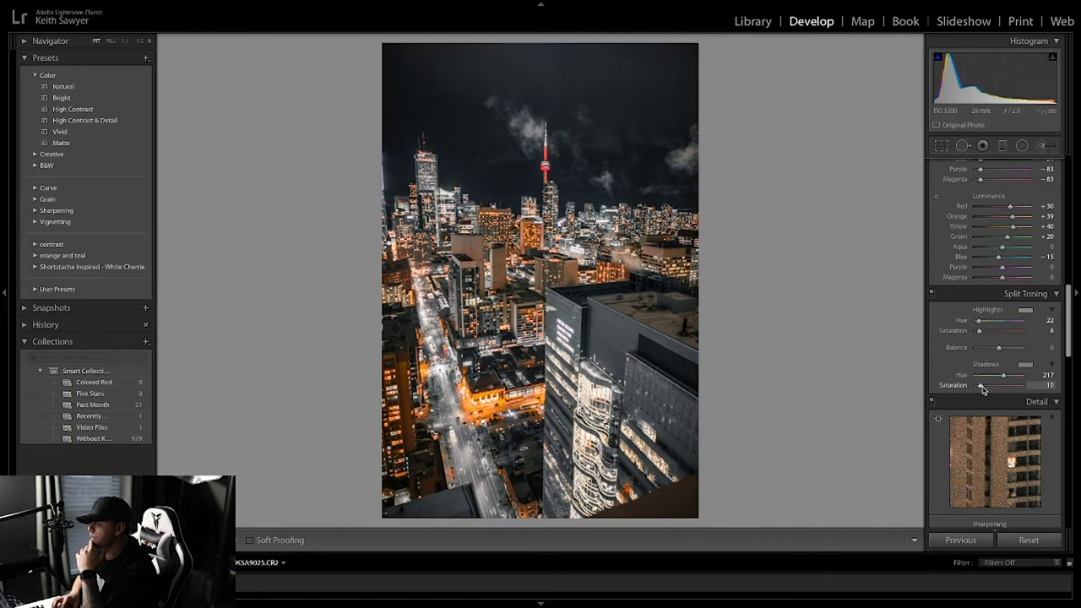
drag(982, 389, 982, 389)
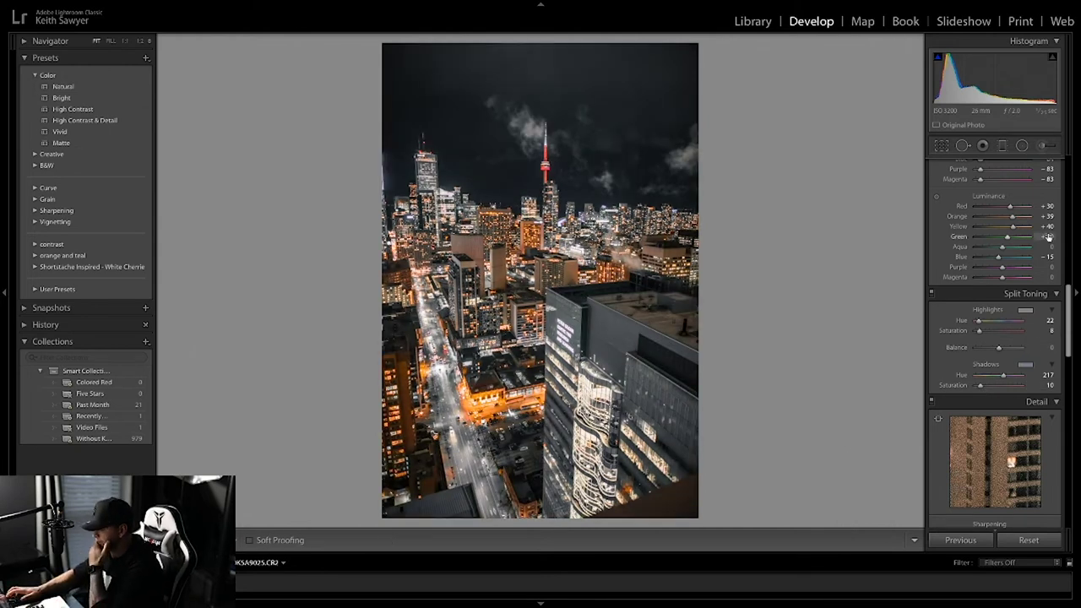
Set the sharpening amount to 38
scroll(1048, 238, down, 3)
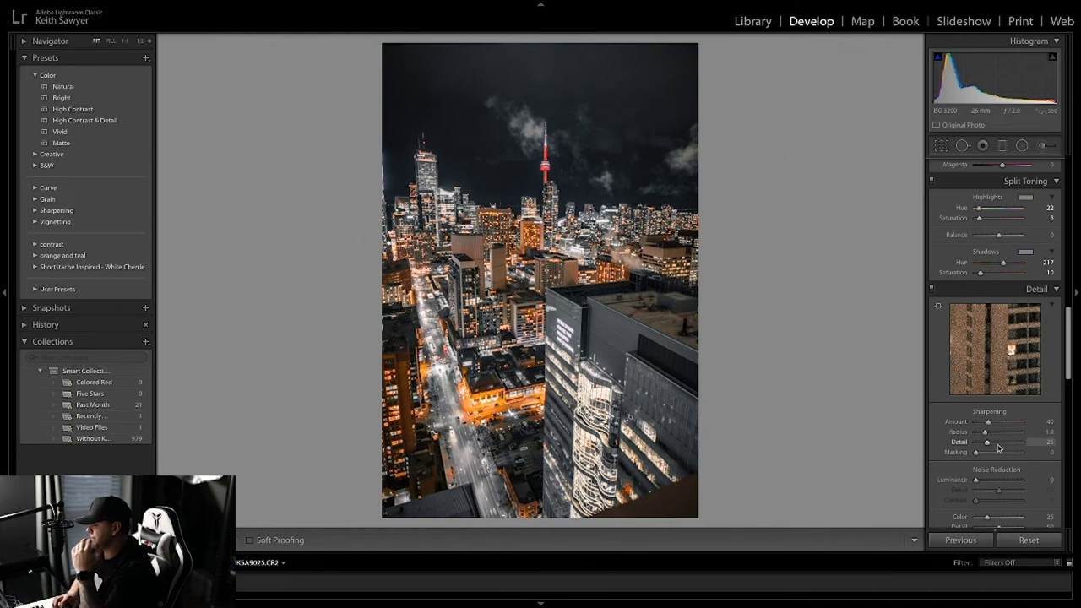
scroll(1018, 430, down, 1)
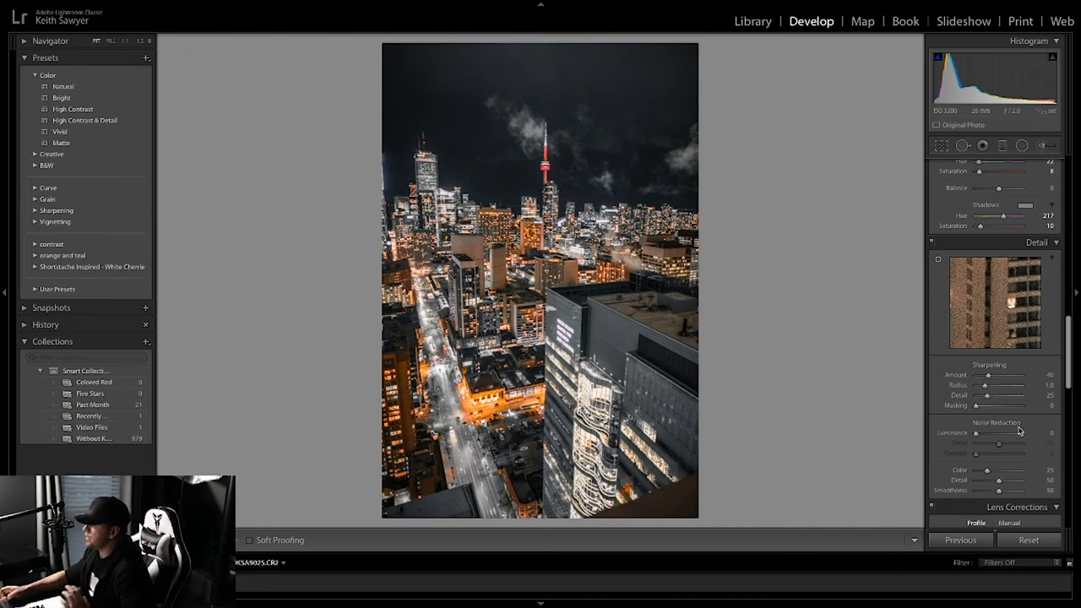
scroll(1018, 431, down, 1)
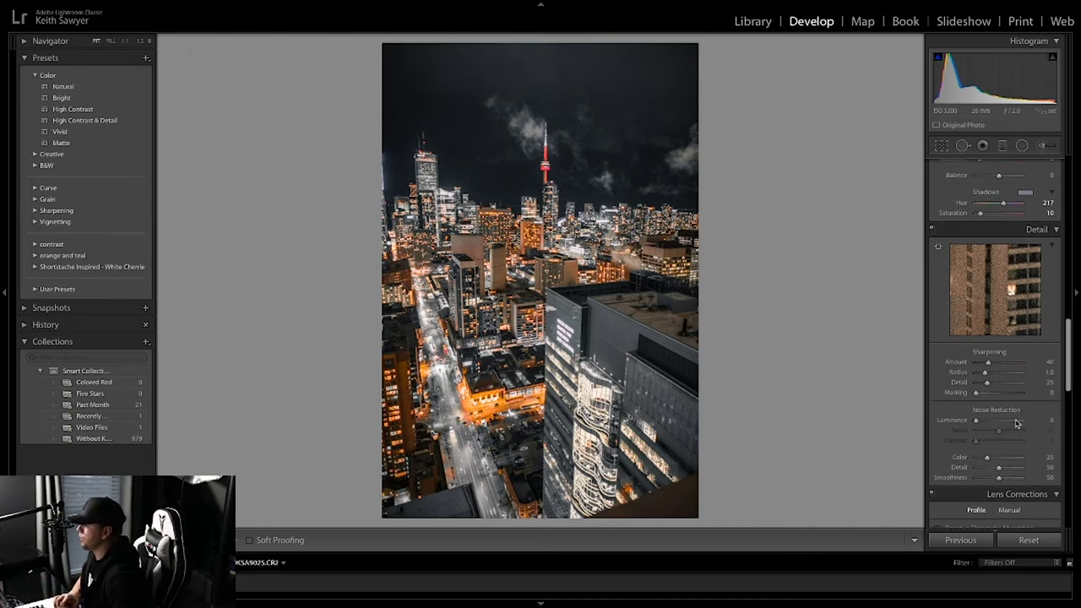
mouse_move(988, 363)
mouse_down()
mouse_move(1035, 365)
mouse_move(989, 363)
mouse_up()
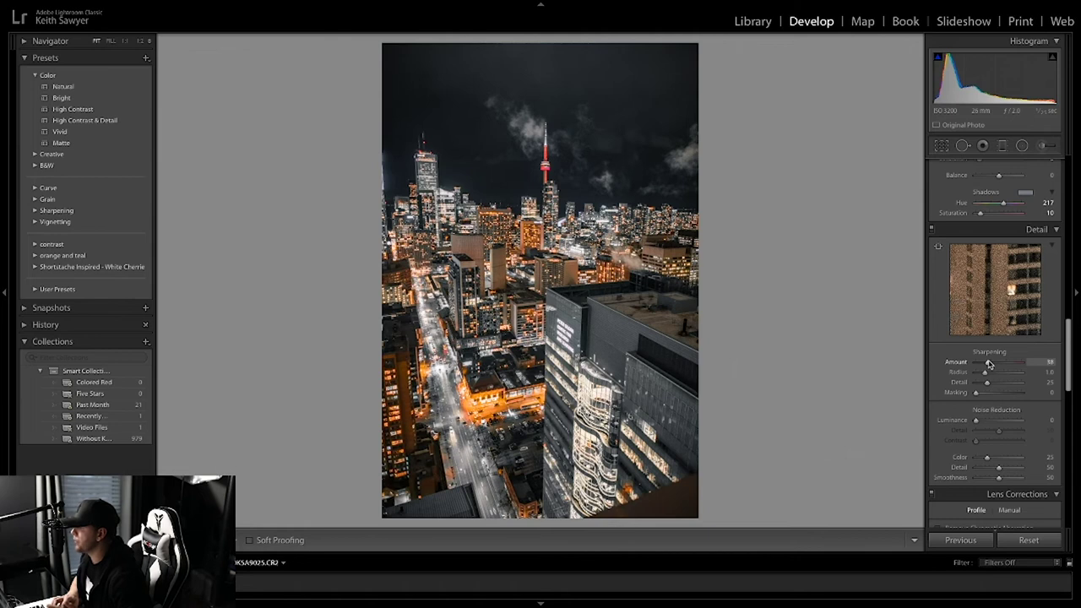
Set the luminance noise reduction to 26 and its detail to 26
scroll(998, 405, down, 1)
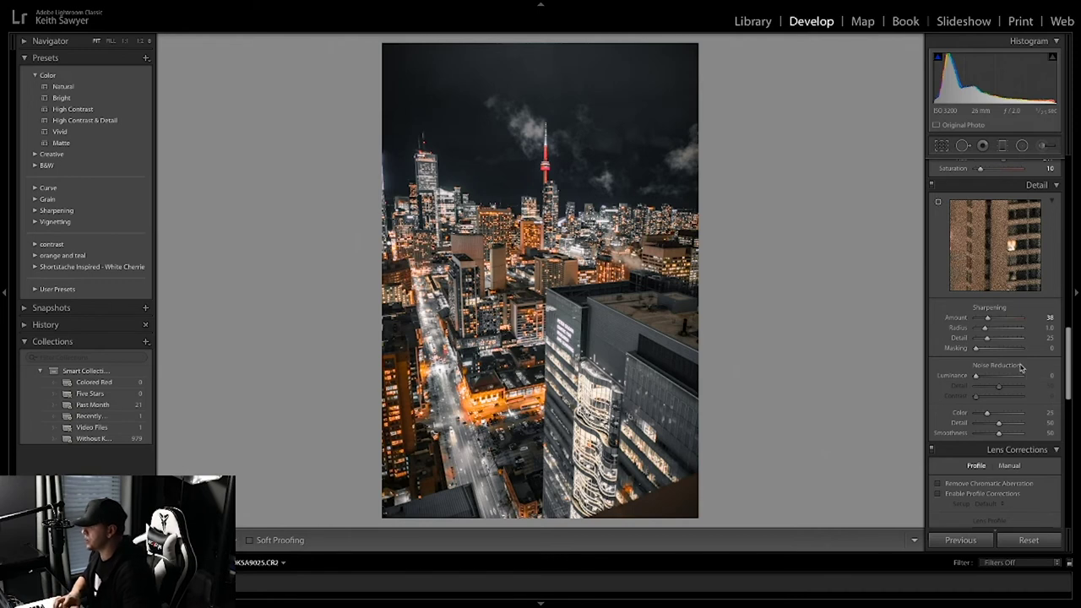
drag(976, 378, 992, 378)
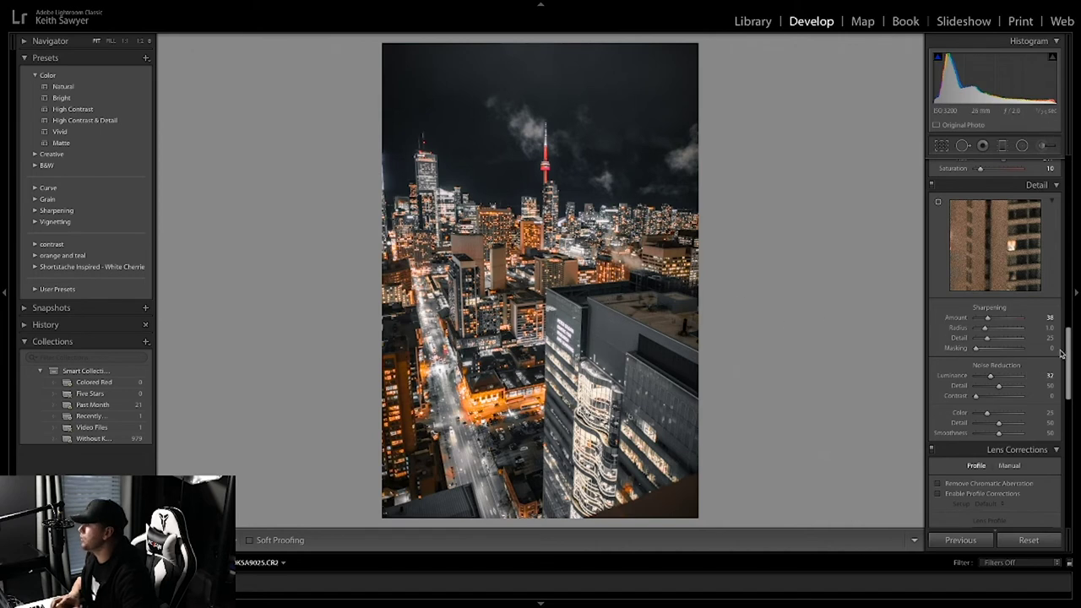
click(1048, 375)
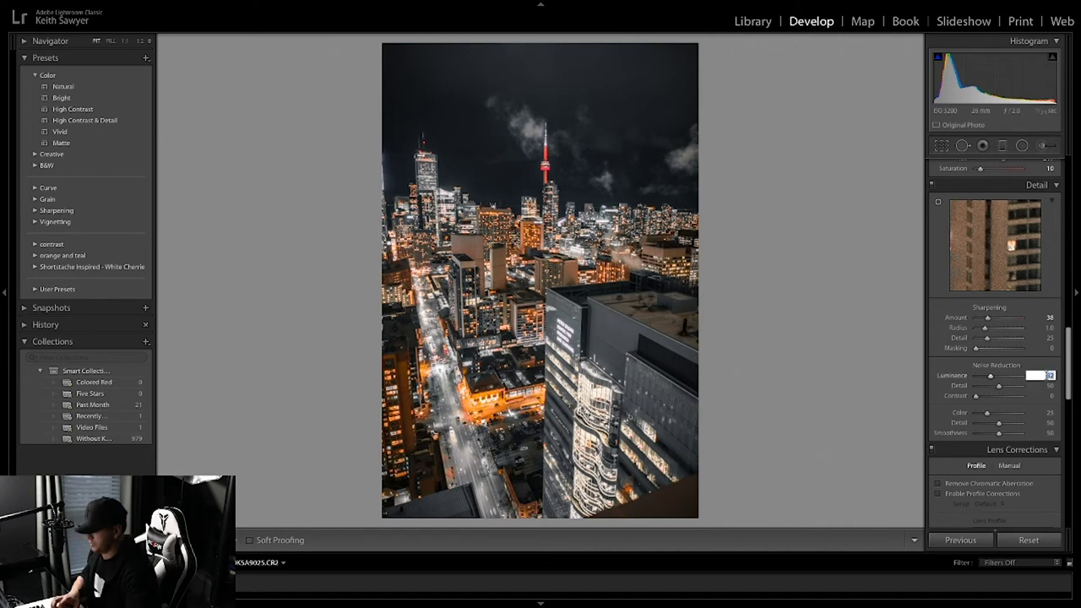
text(26)
key(Return)
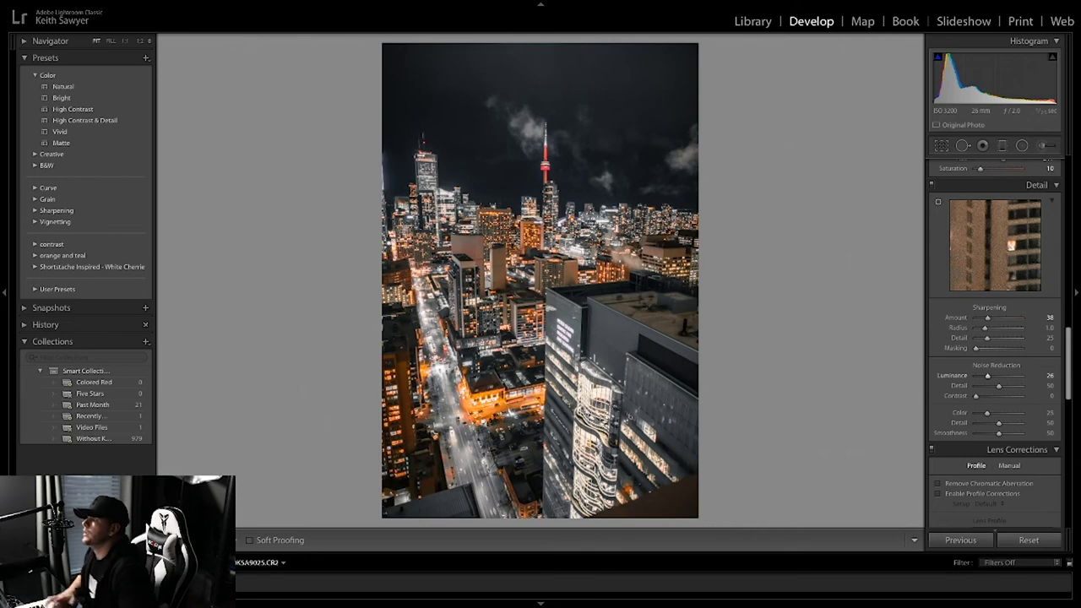
drag(535, 249, 584, 416)
click(617, 366)
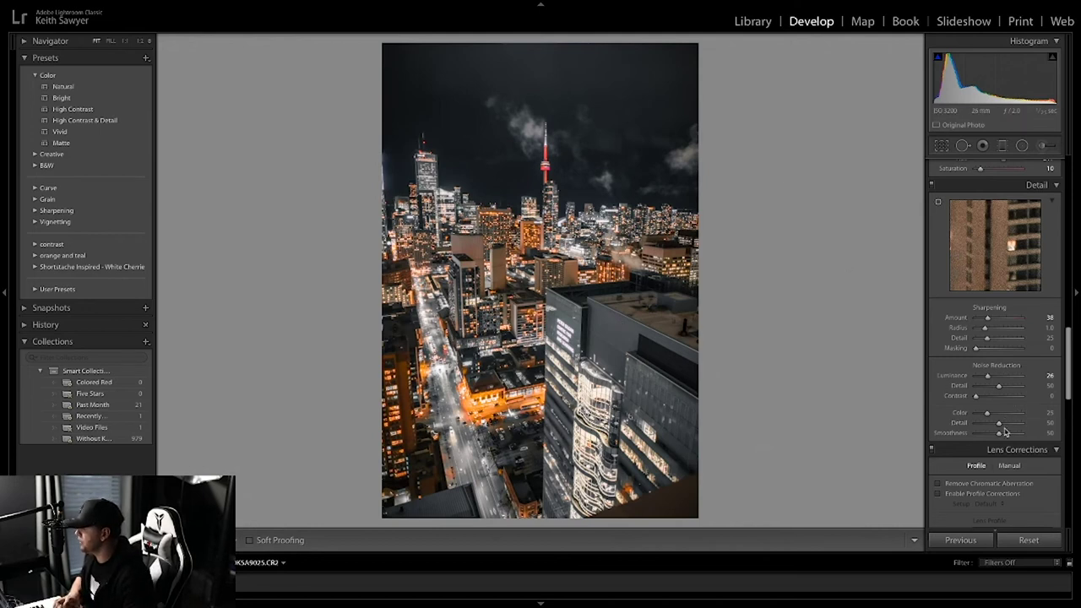
scroll(996, 406, down, 1)
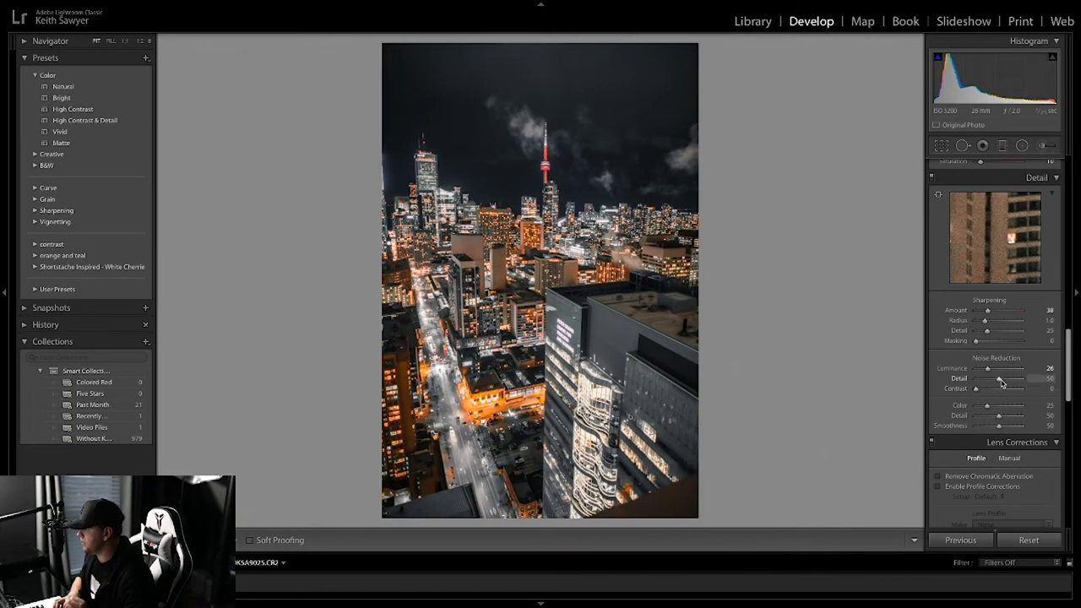
drag(1002, 384, 991, 384)
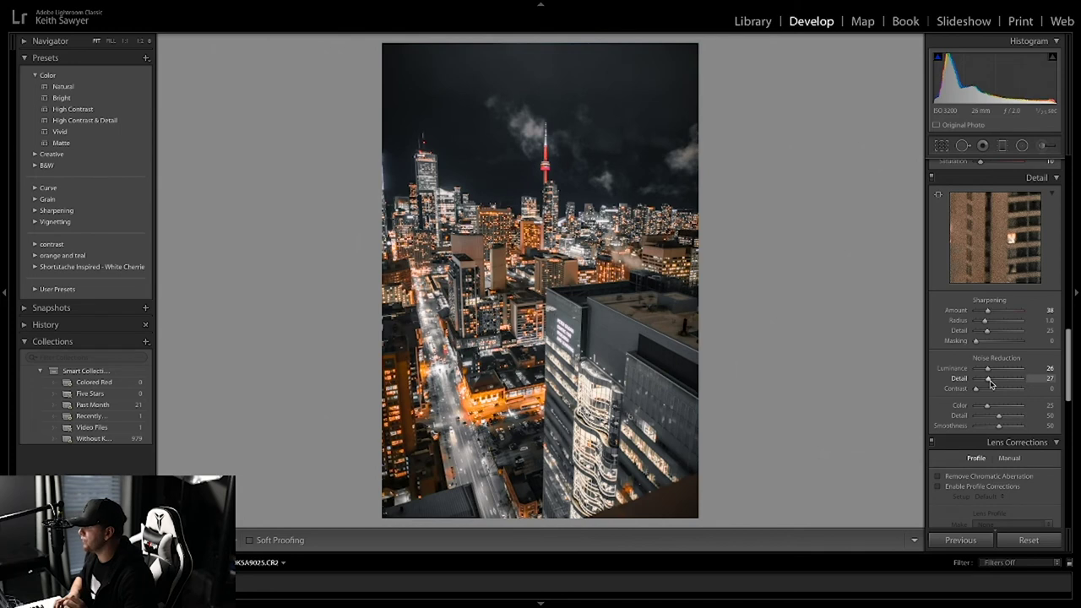
Turn on chromatic aberration removal and lens profile corrections, with profile distortion at 200 and vignetting at 0
scroll(971, 355, down, 3)
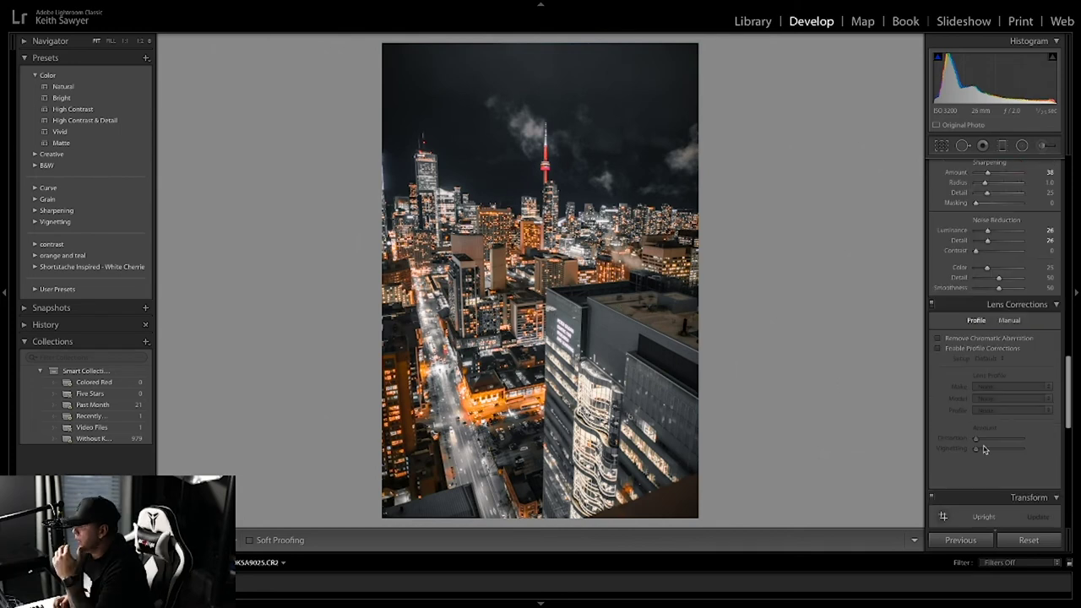
click(938, 338)
click(938, 348)
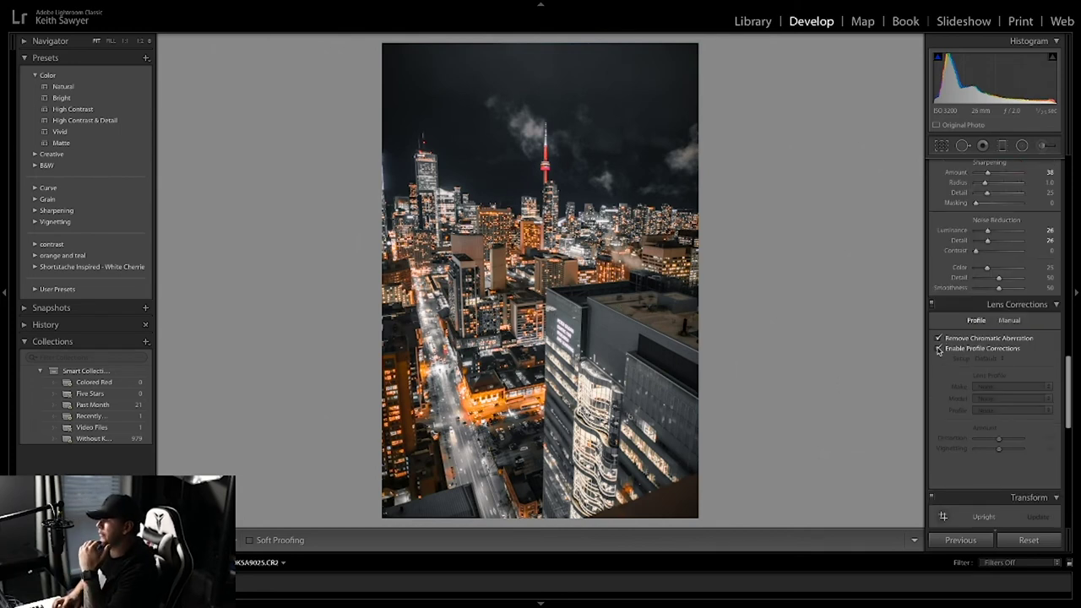
drag(999, 448, 854, 449)
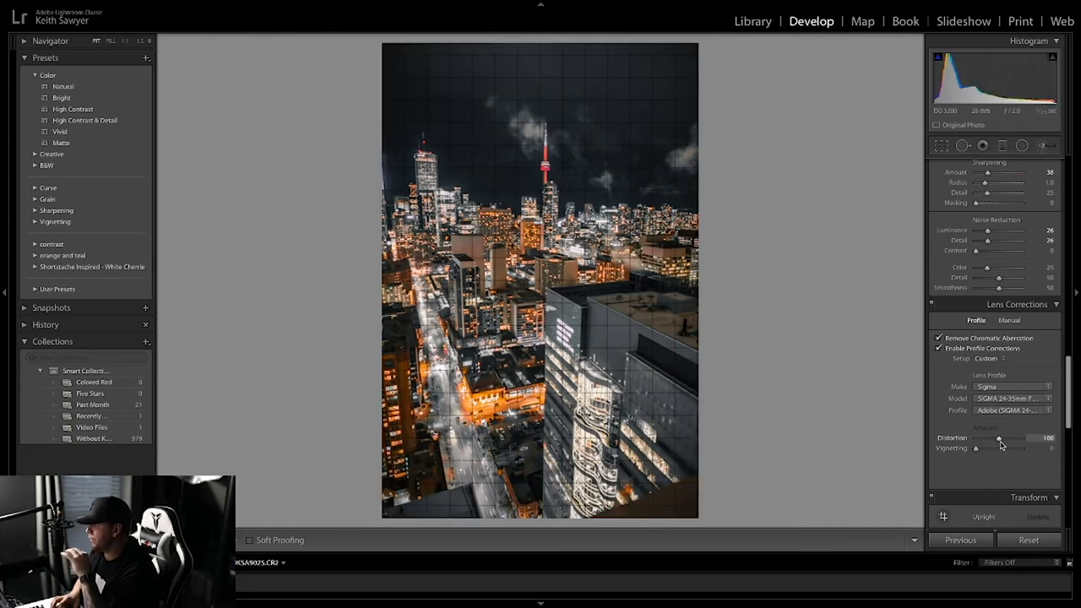
drag(999, 437, 1047, 442)
Compare the edited photo with its Before version several times
key(backslash)
key(backslash)
key(backslash)
key(backslash)
key(backslash)
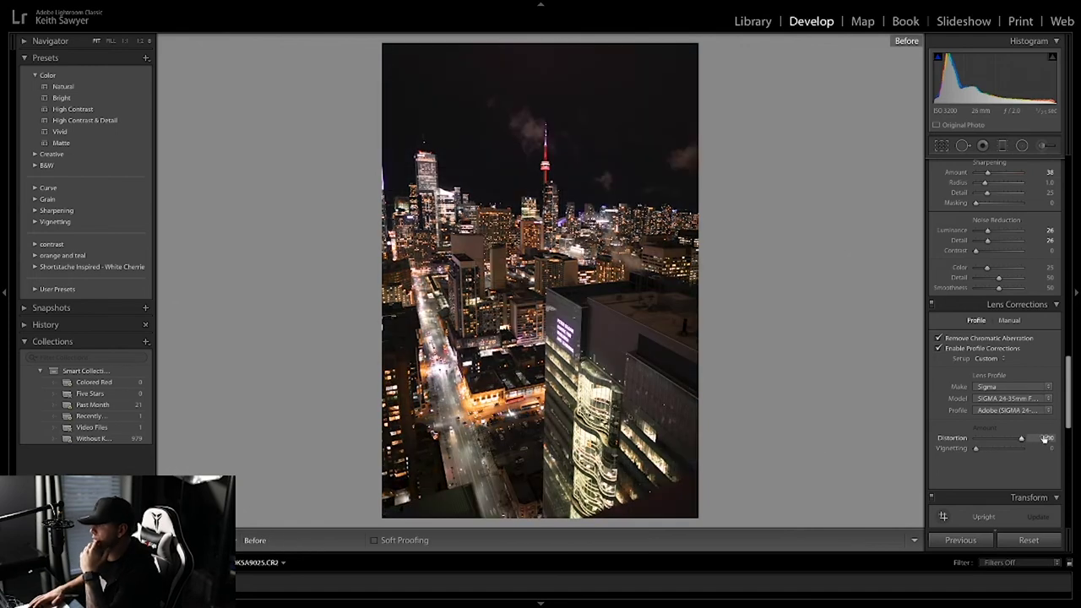
key(backslash)
key(backslash)
key(backslash)
key(backslash)
key(backslash)
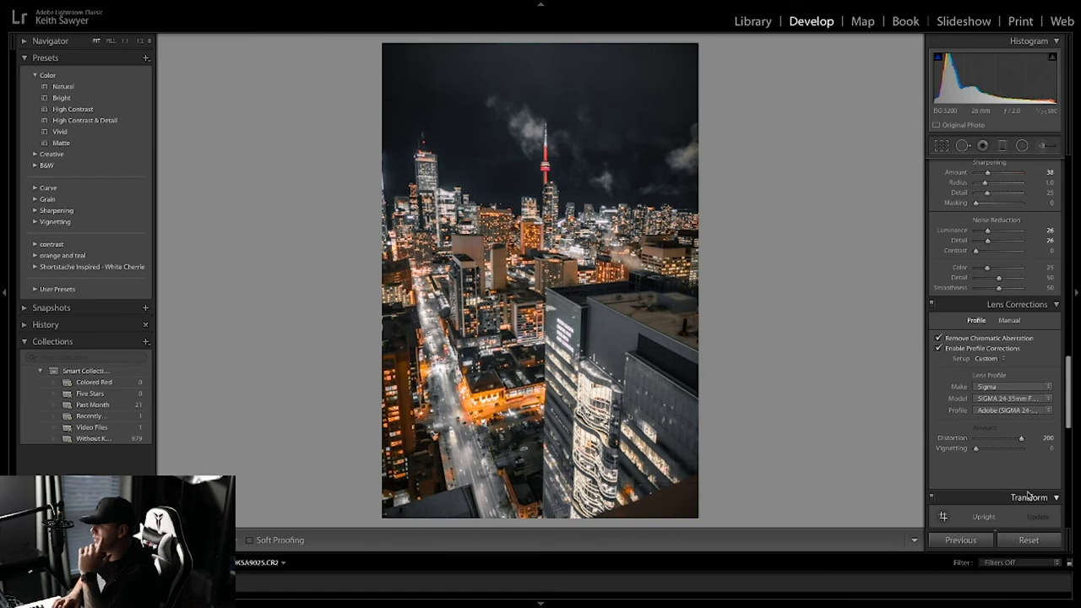
Darken the photo's edges by setting the post-crop vignetting amount to -17
scroll(998, 494, down, 2)
scroll(999, 492, down, 6)
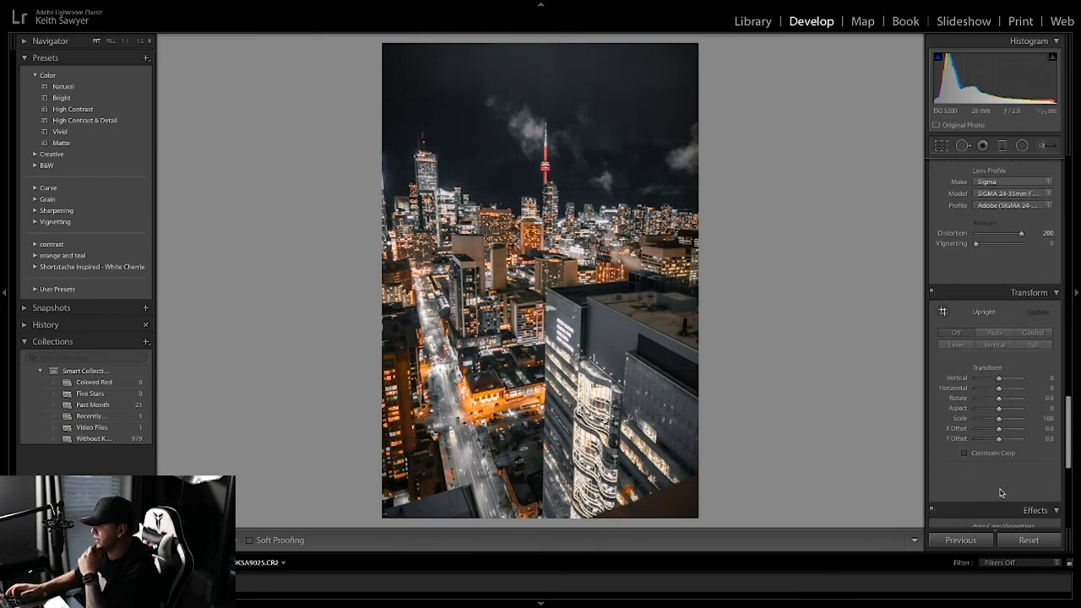
scroll(1000, 493, down, 6)
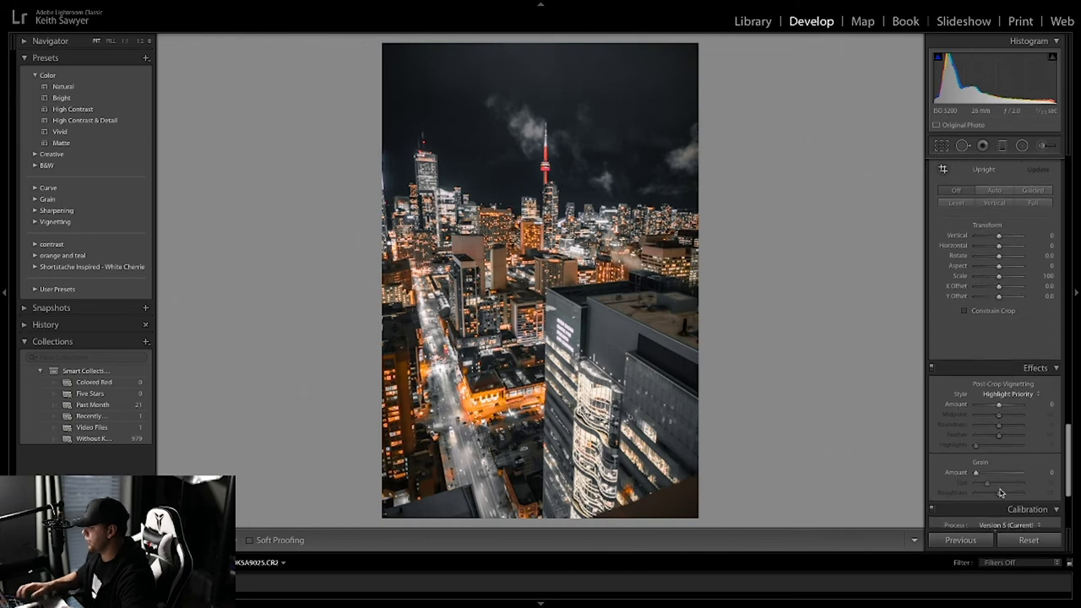
scroll(1000, 493, up, 2)
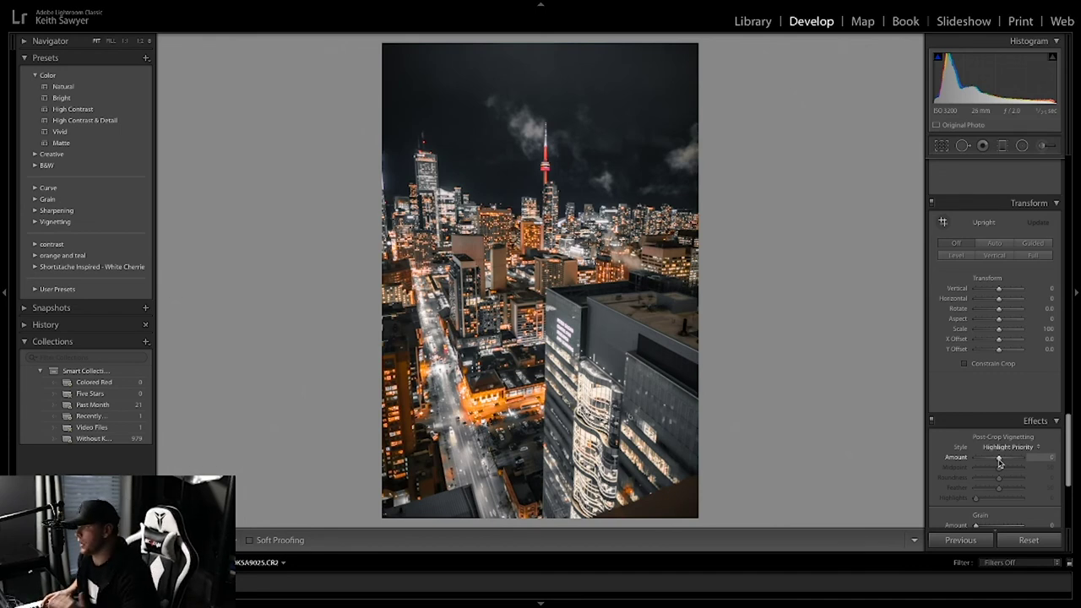
drag(999, 460, 998, 461)
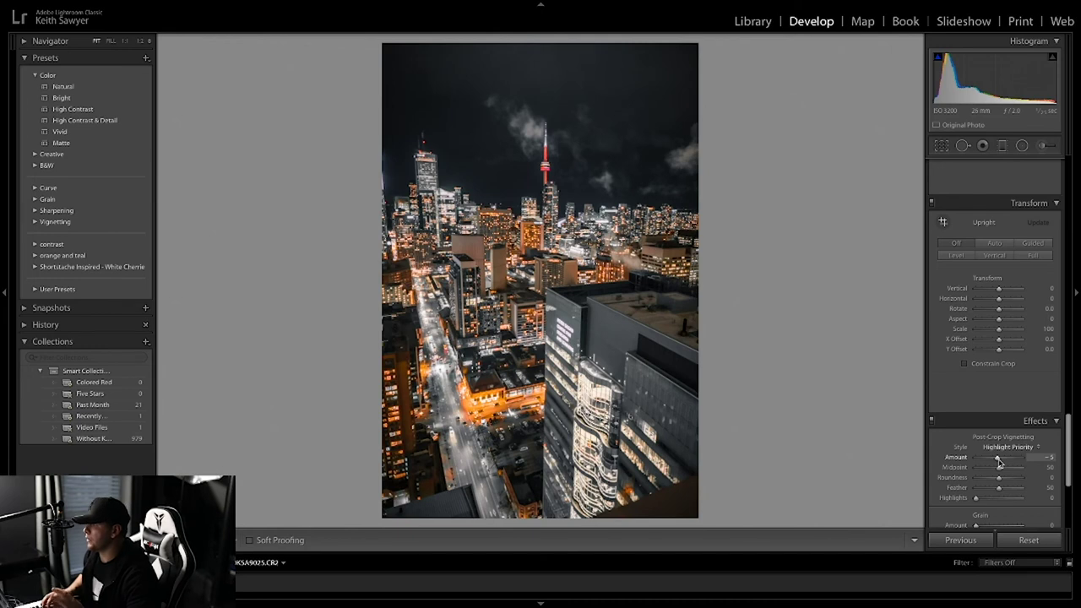
drag(999, 462, 999, 463)
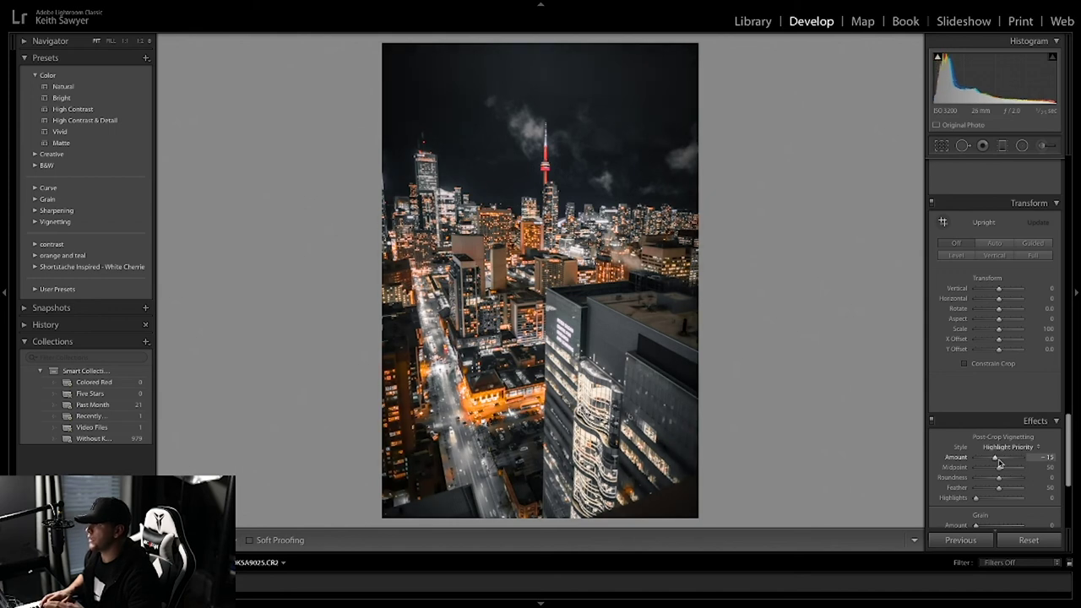
click(1046, 457)
text(-)
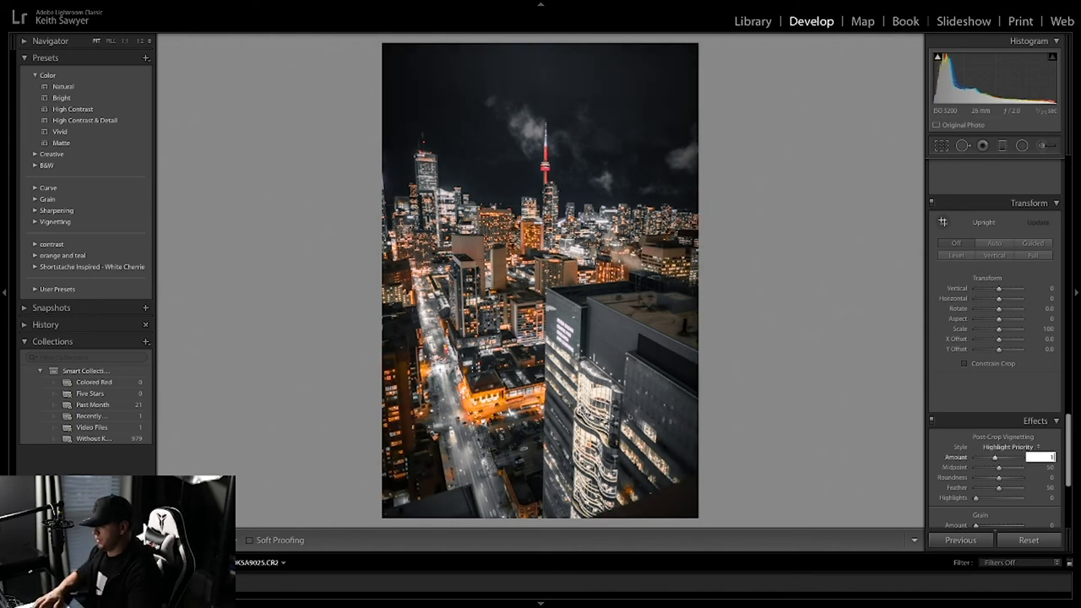
text(2)
key(Return)
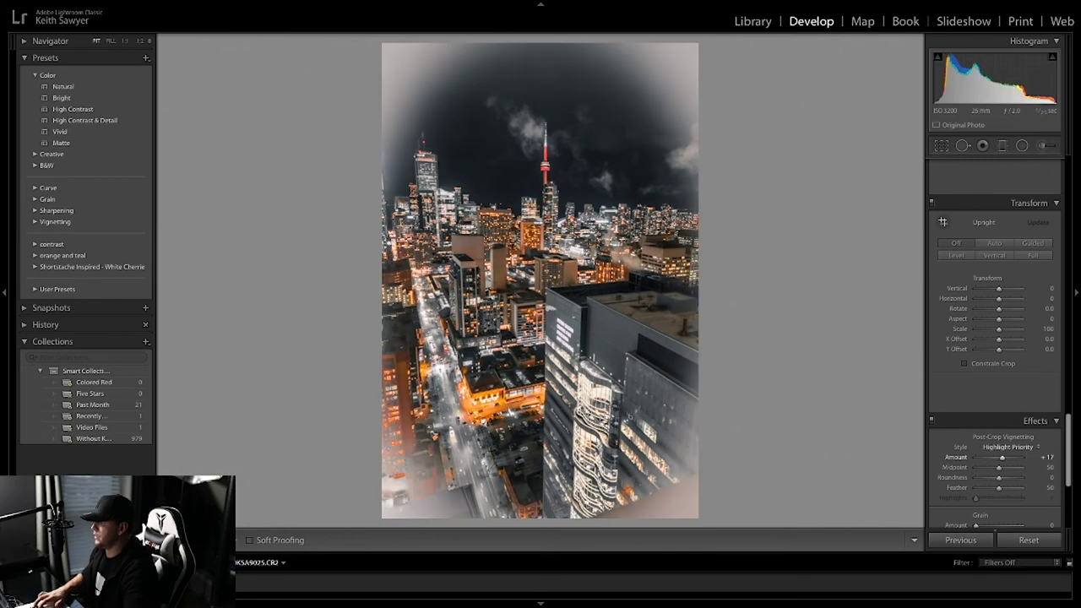
click(1047, 457)
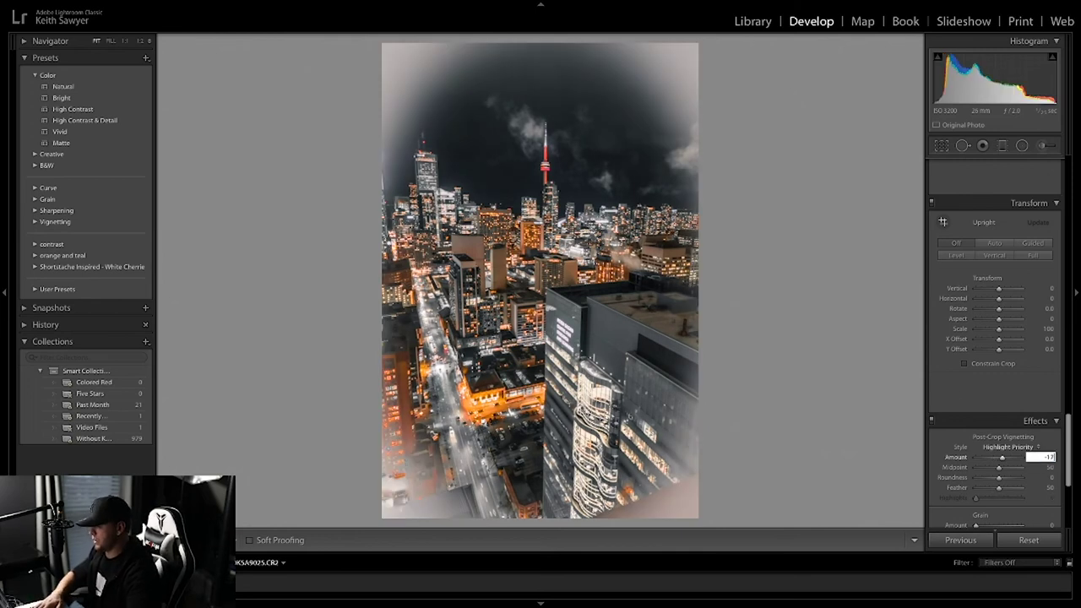
text(-17)
key(Return)
Try the Red Primary calibration hue at +100 and undo the change
scroll(1024, 435, down, 1)
scroll(1023, 435, down, 3)
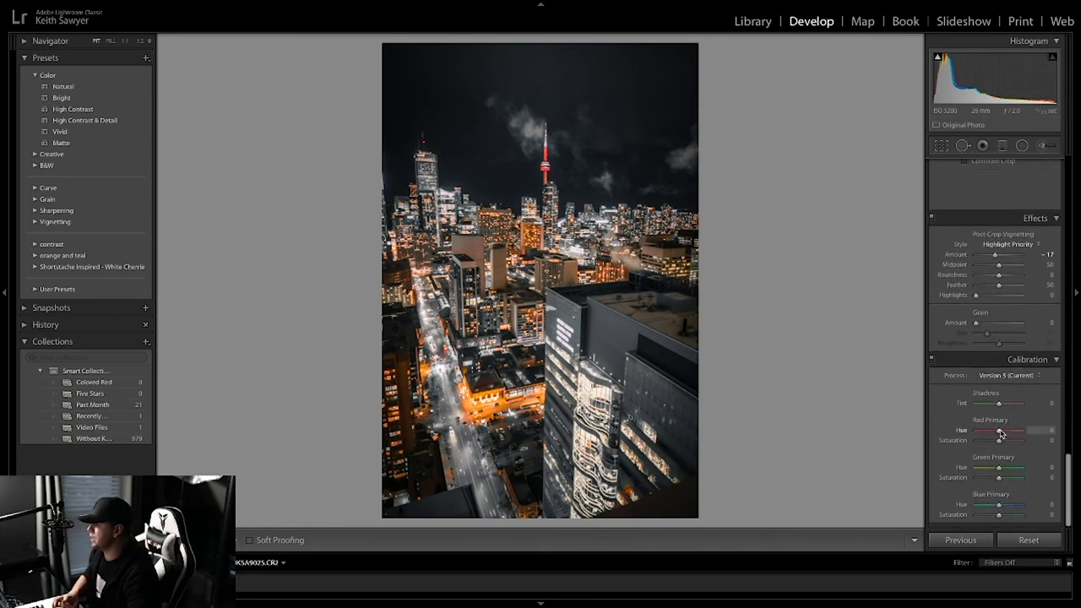
drag(999, 431, 1026, 431)
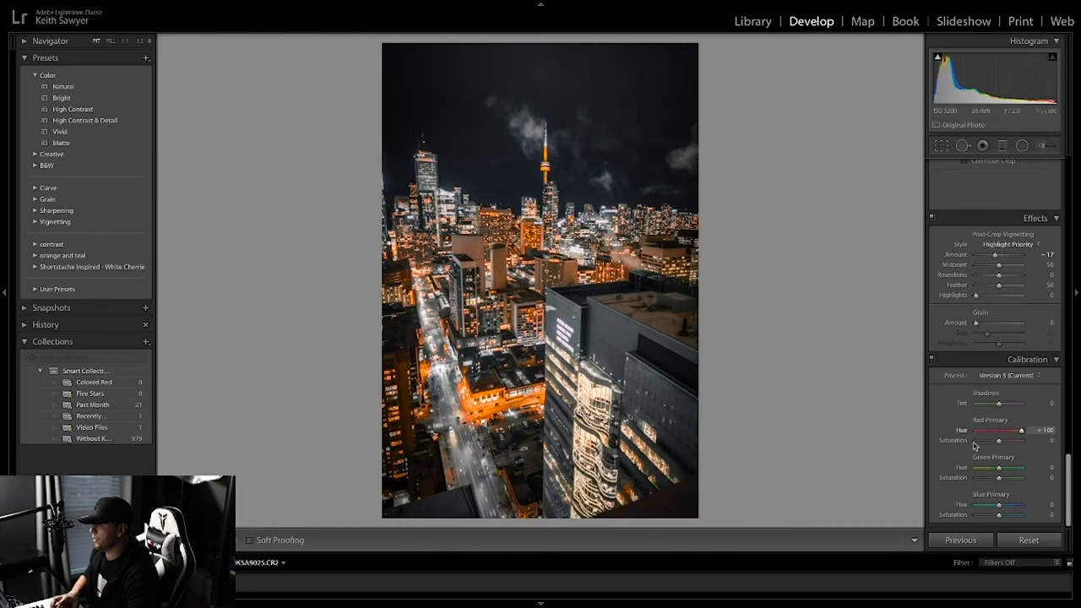
key(ctrl+z)
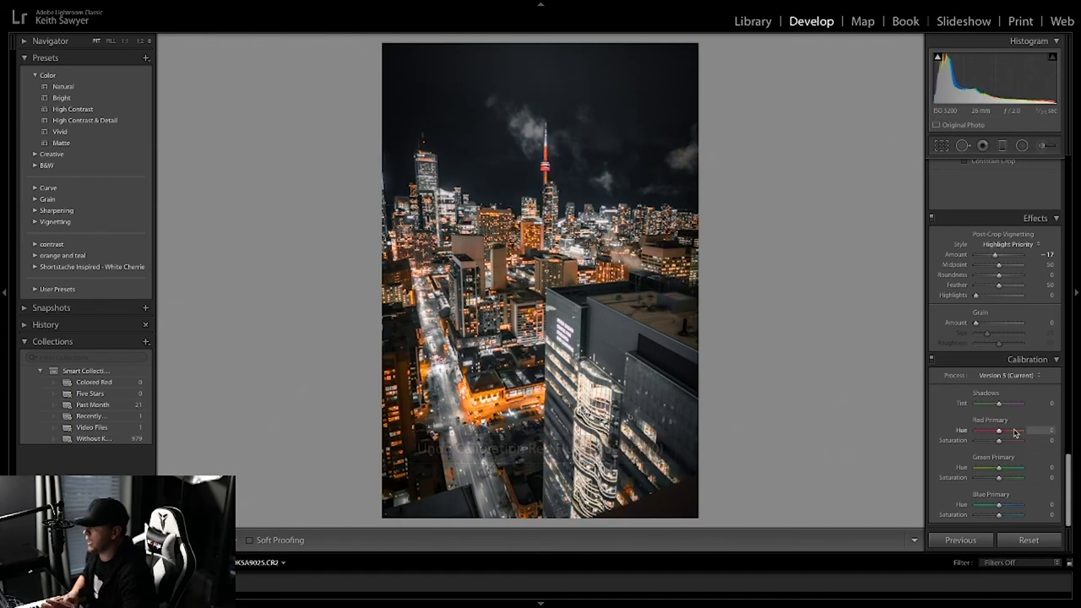
Apply the 3 point preset to the RGB point curve
scroll(992, 456, up, 5)
scroll(992, 456, up, 8)
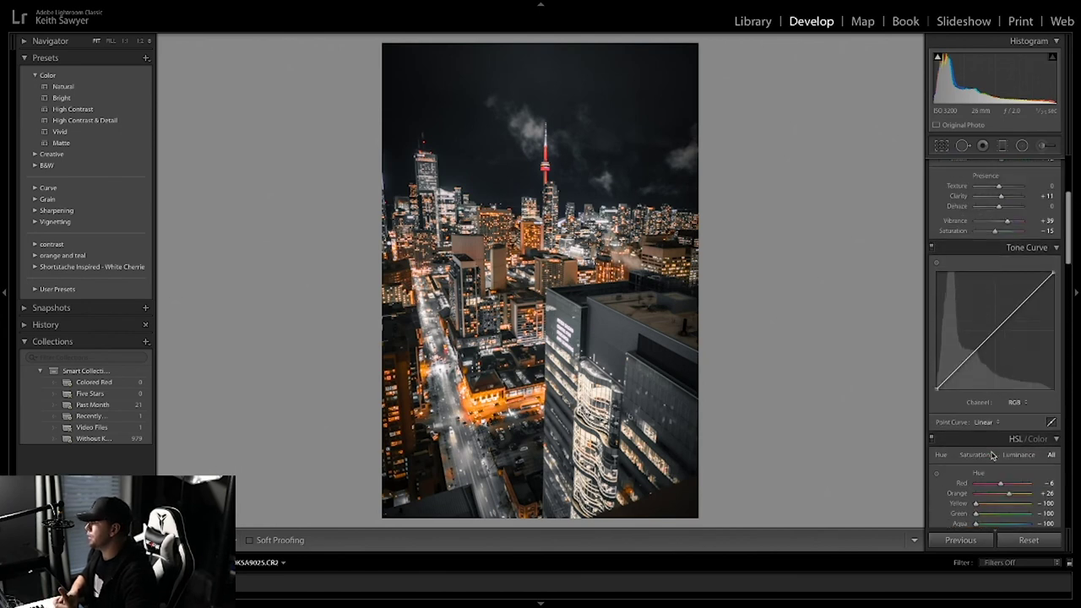
click(987, 422)
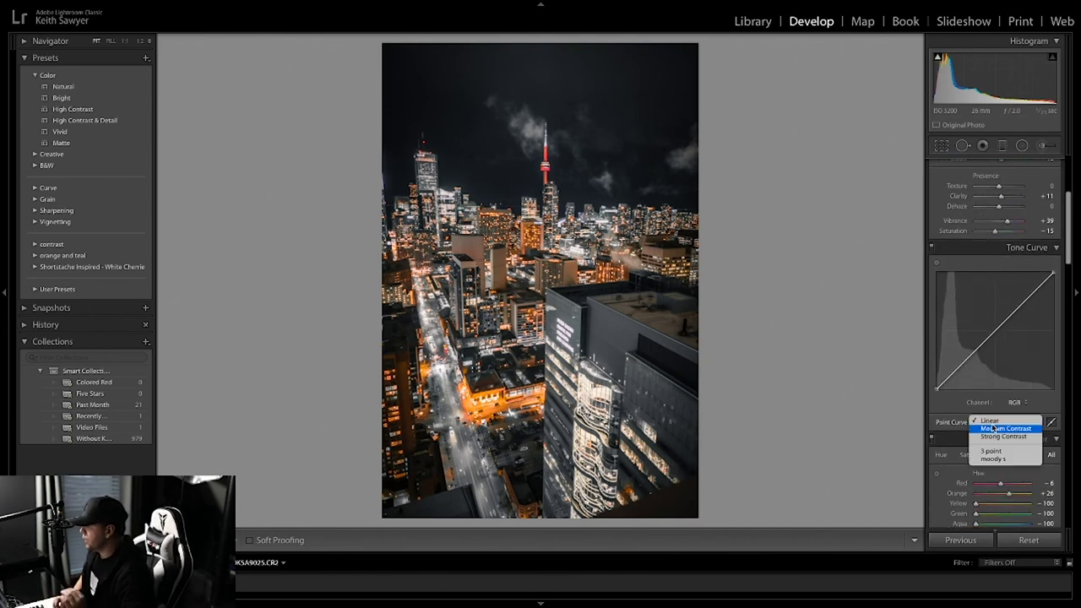
click(992, 450)
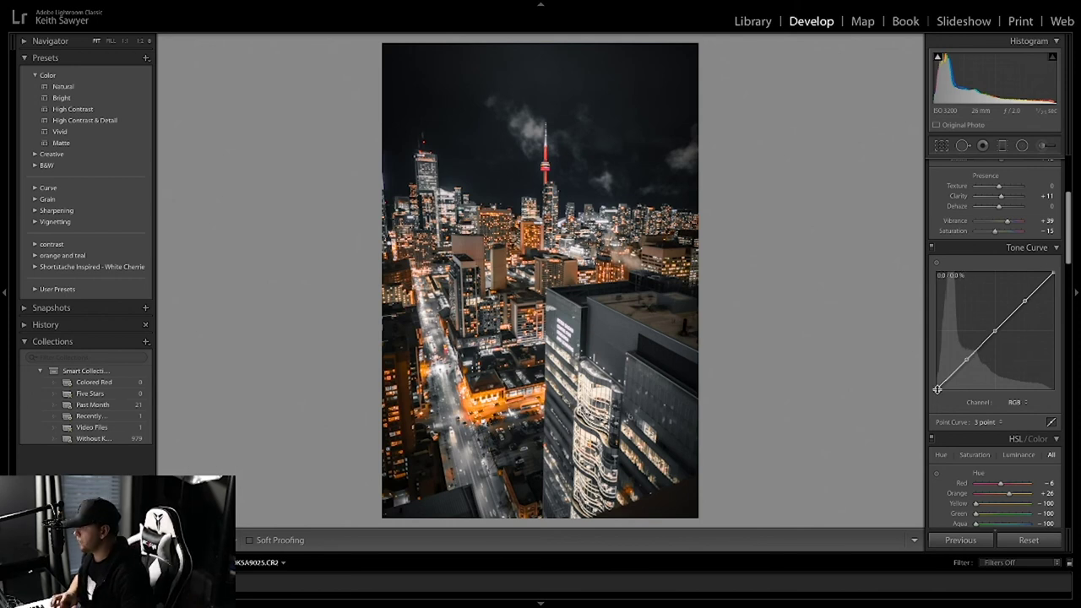
Fade the tone curve by anchoring the deep shadows, raising the black point to about 10% and slightly lowering the white point
drag(937, 389, 898, 399)
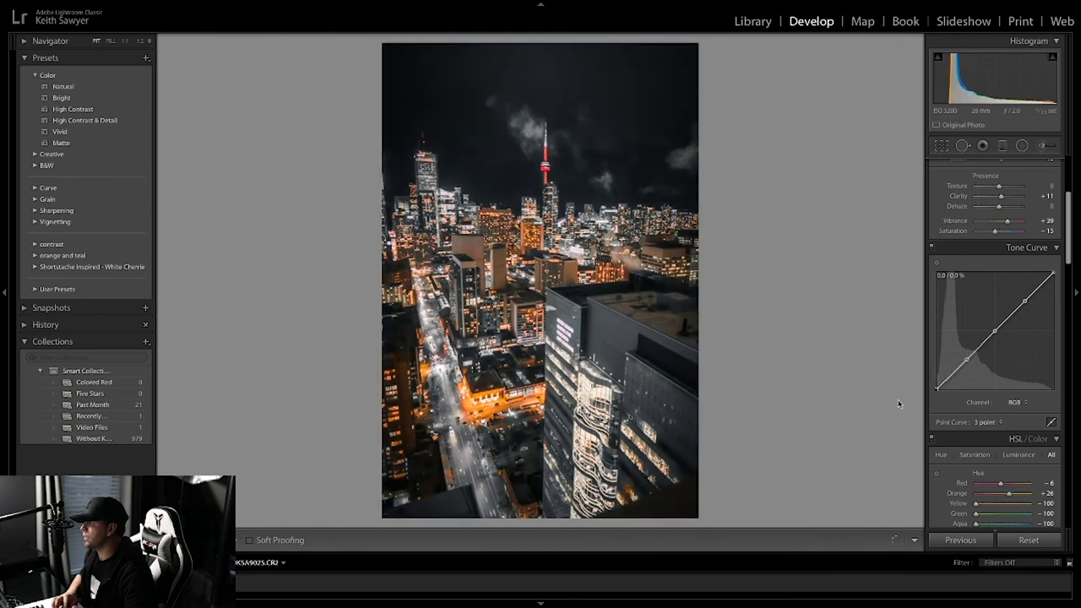
click(948, 375)
drag(936, 390, 927, 380)
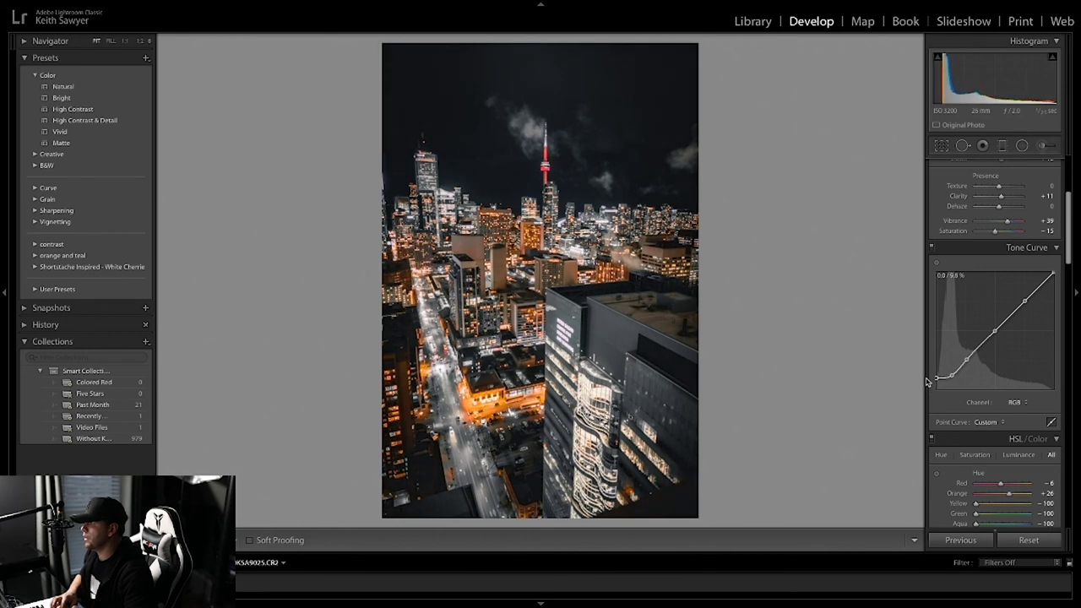
key(backslash)
key(backslash)
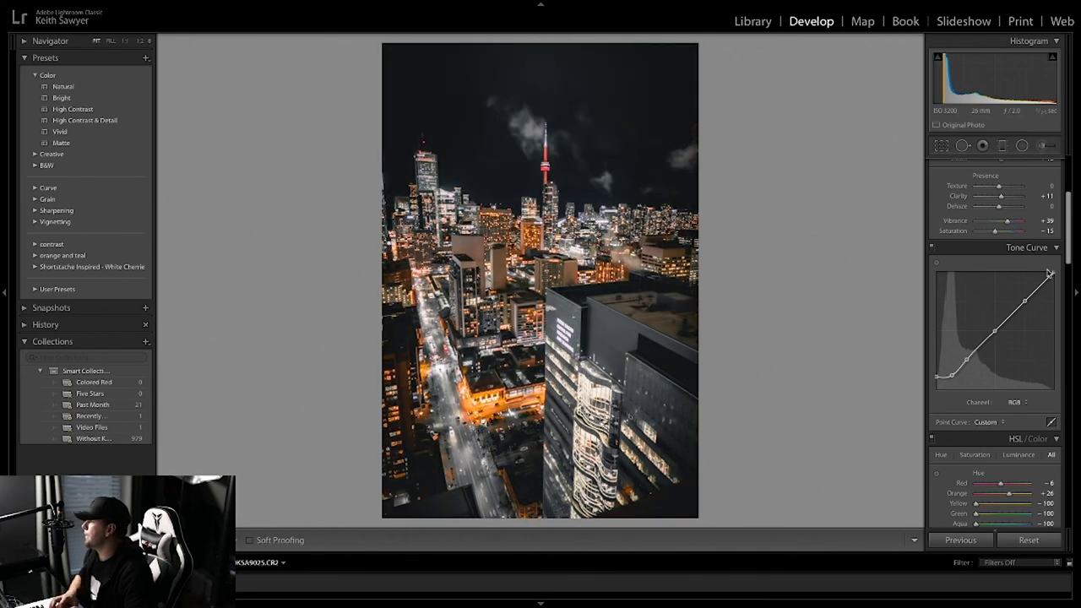
mouse_move(1052, 274)
mouse_down()
mouse_move(1055, 304)
mouse_move(1059, 251)
mouse_move(1061, 284)
mouse_up()
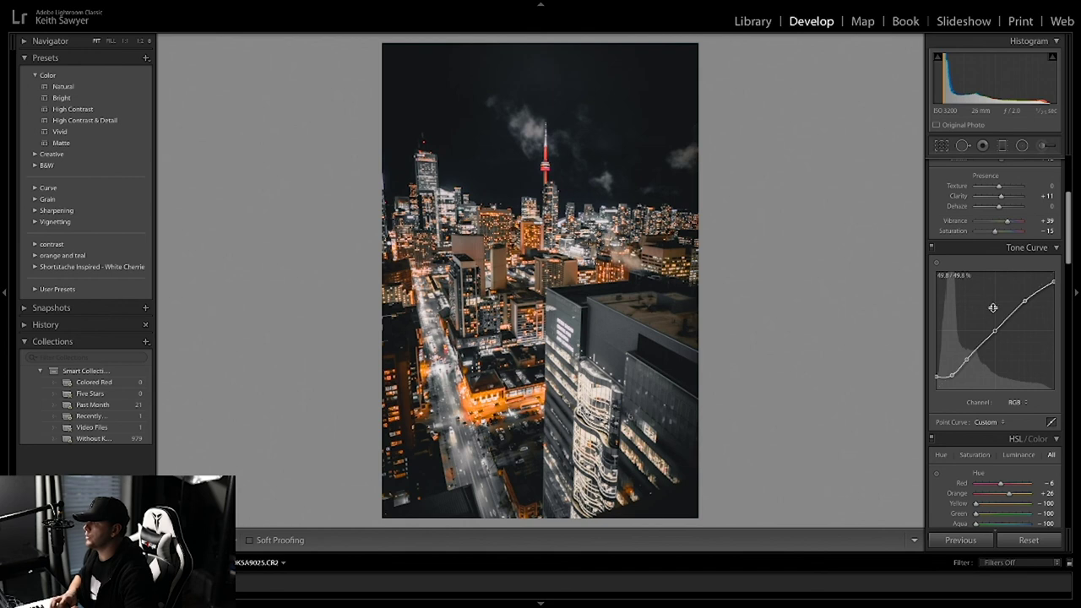
Compare the faded edit with its Before version and view the edited photo full screen
key(backslash)
key(backslash)
key(backslash)
scroll(993, 338, down, 10)
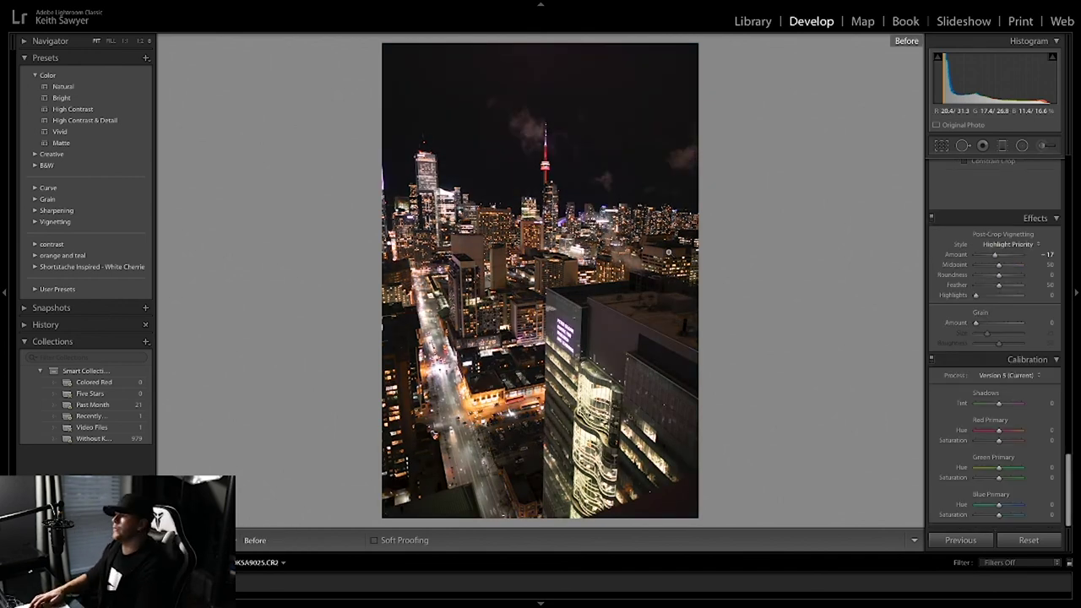
key(backslash)
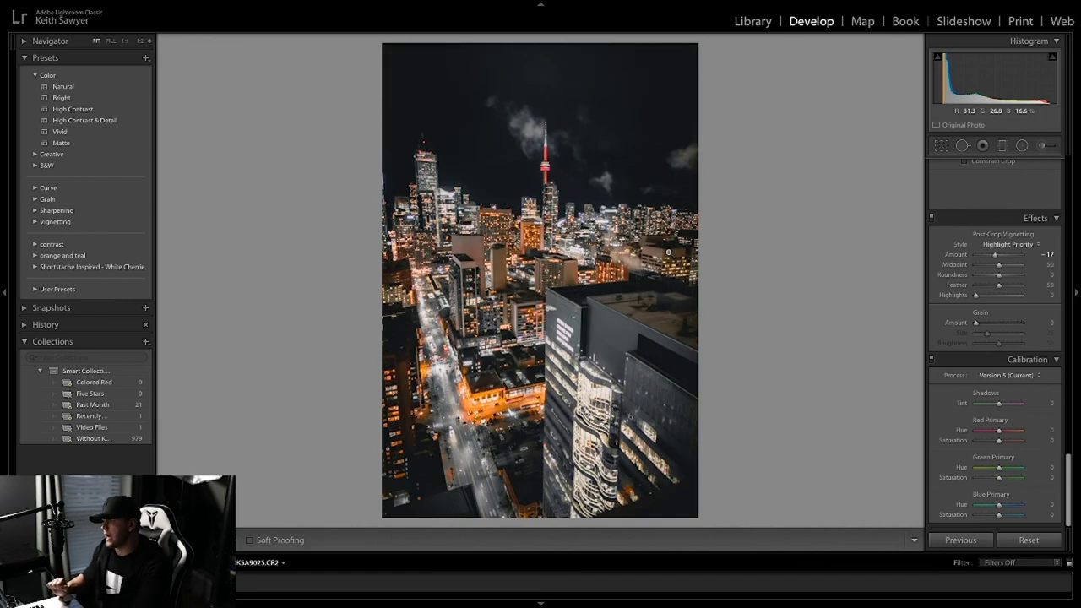
key(f)
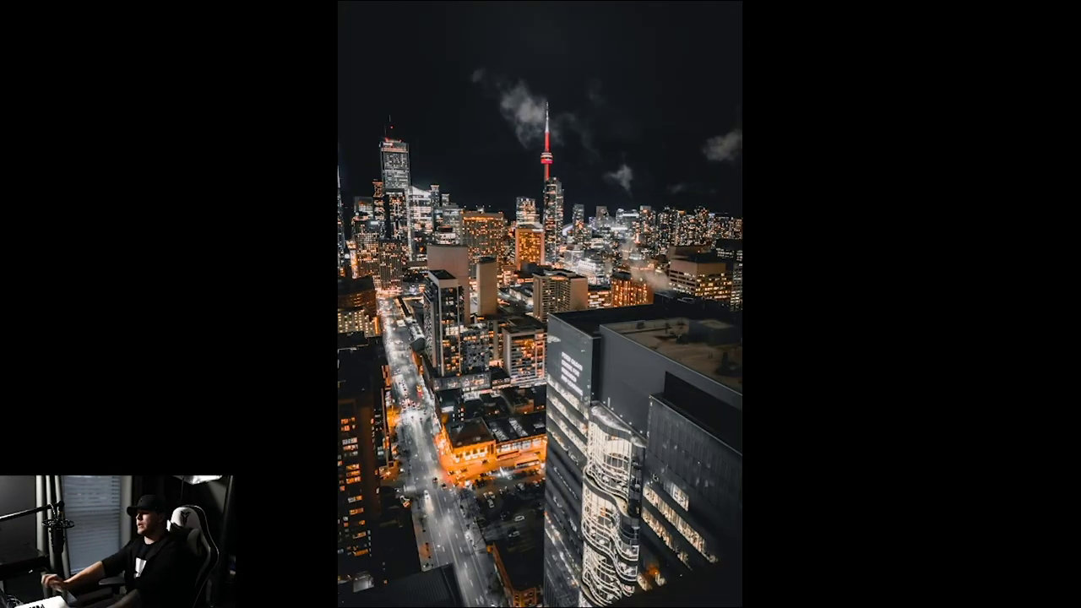